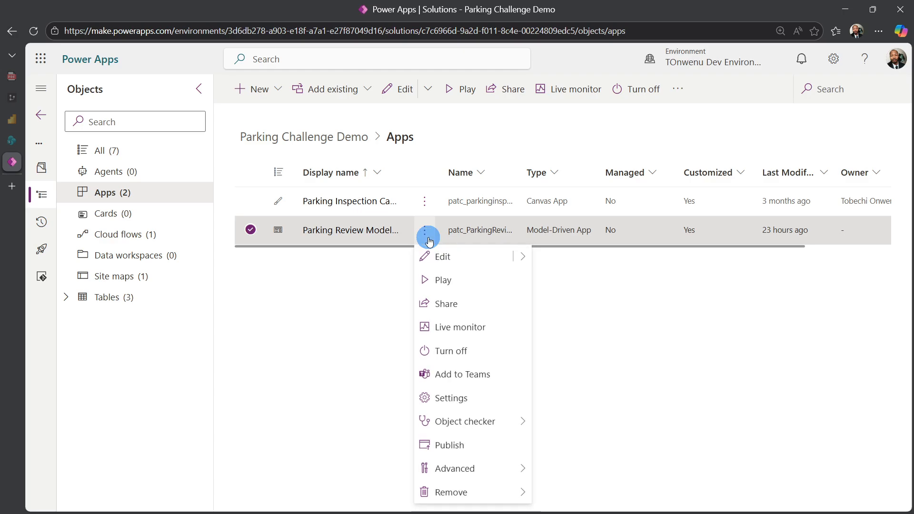
- Play the Parking Review Model App and narrow the VehicleName column in its VehicleInfos view
click(433, 284)
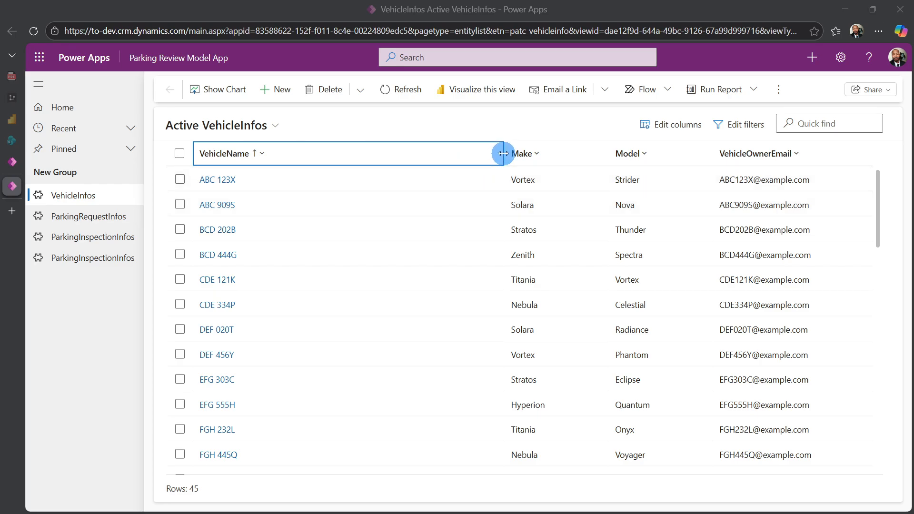
drag(504, 153, 350, 162)
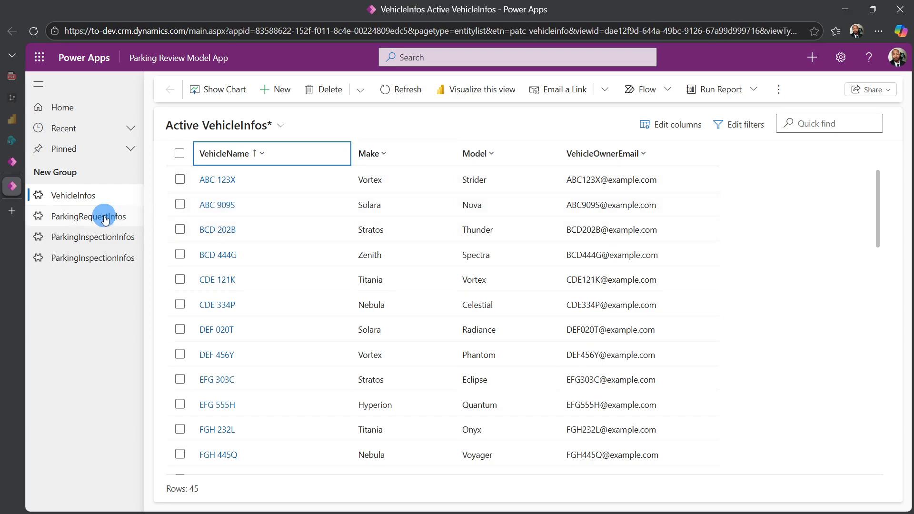
- View the ParkingRequestInfos records and the first ParkingInspectionInfos list, narrowing that list's ParkingInspectionName column
click(76, 216)
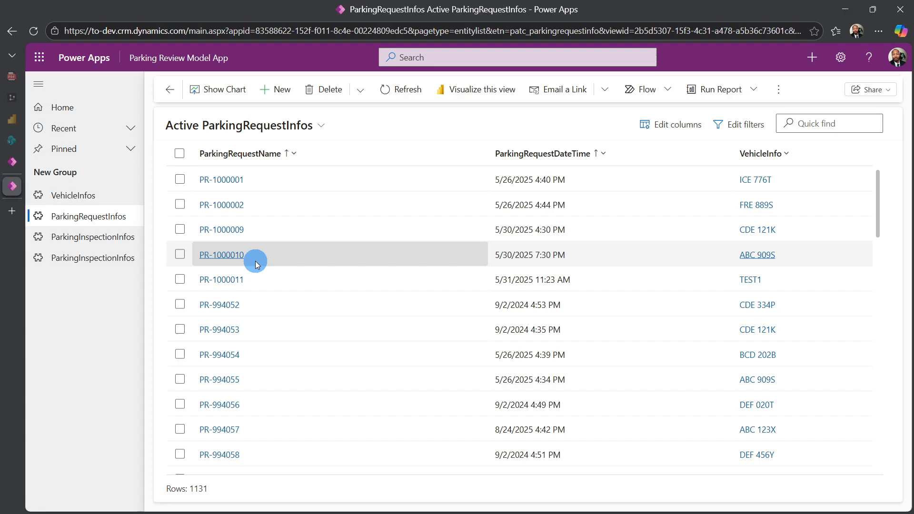
click(53, 238)
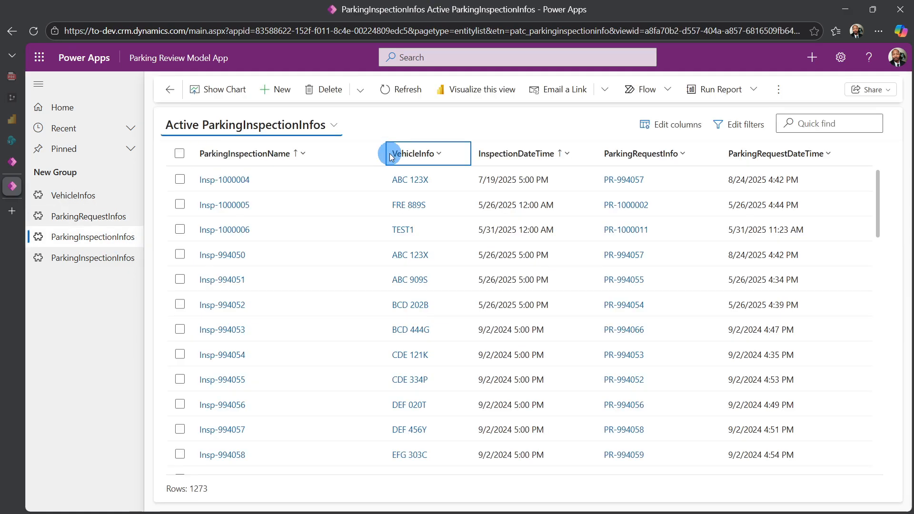
click(384, 153)
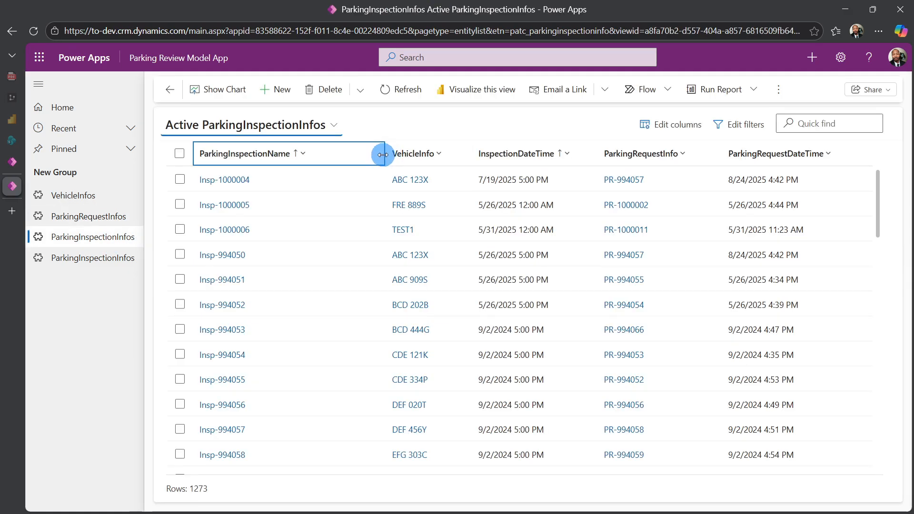
drag(383, 155, 355, 160)
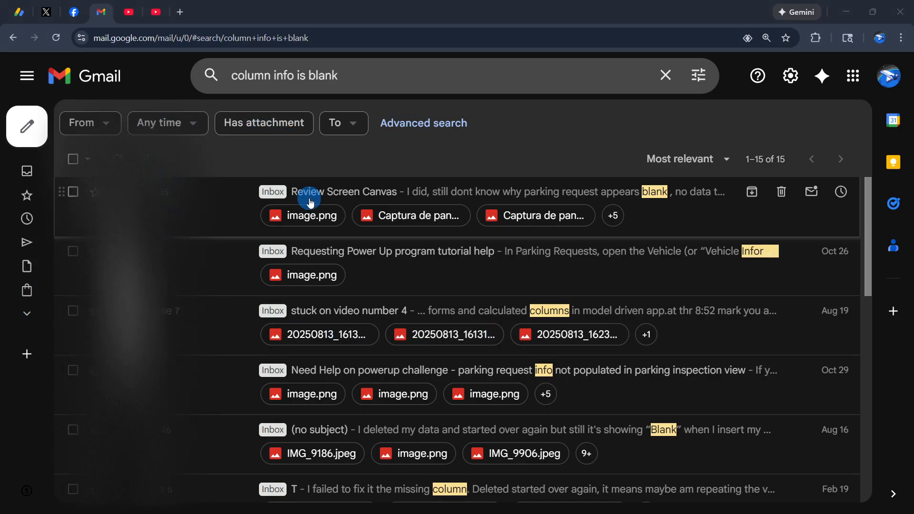
- Look through the Gmail search results for "column info is blank"
scroll(270, 328, down, 1)
scroll(271, 329, down, 1)
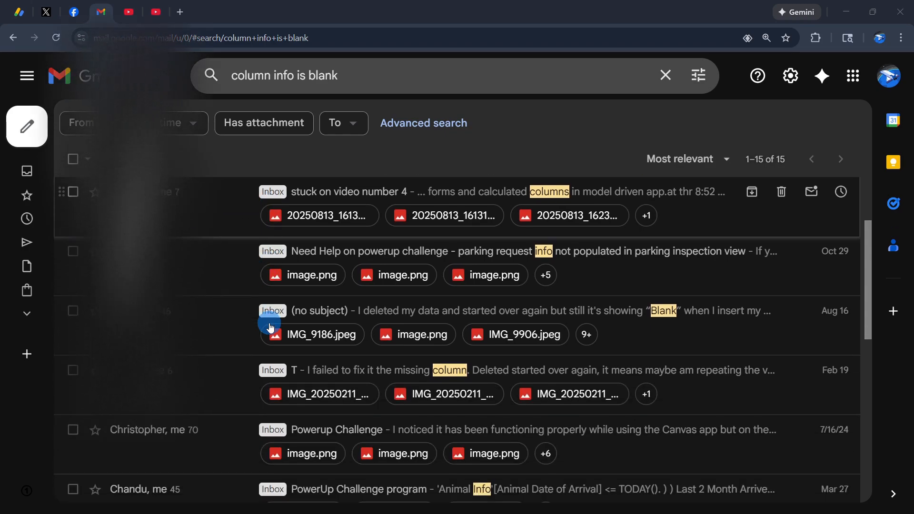
scroll(270, 328, up, 2)
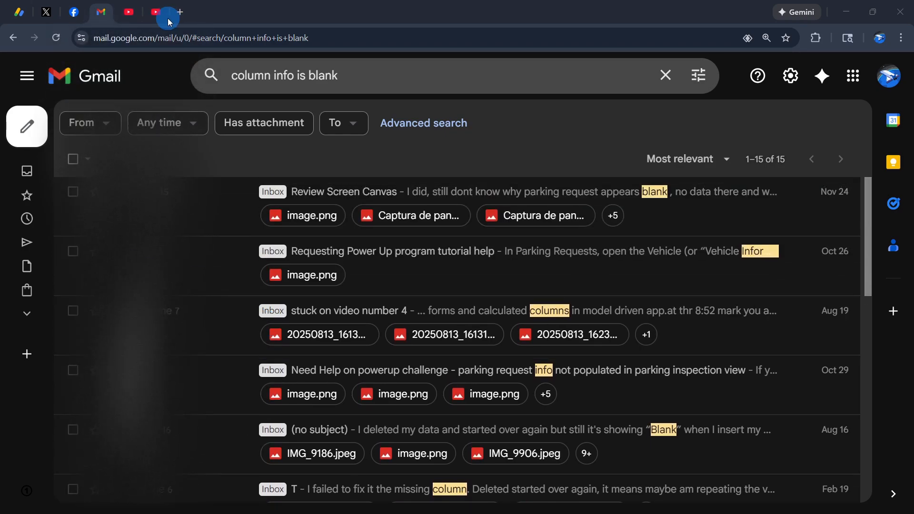
- Switch to the YouTube Studio video comments and read the reply on fixing a blank Vehicle Info view
click(156, 12)
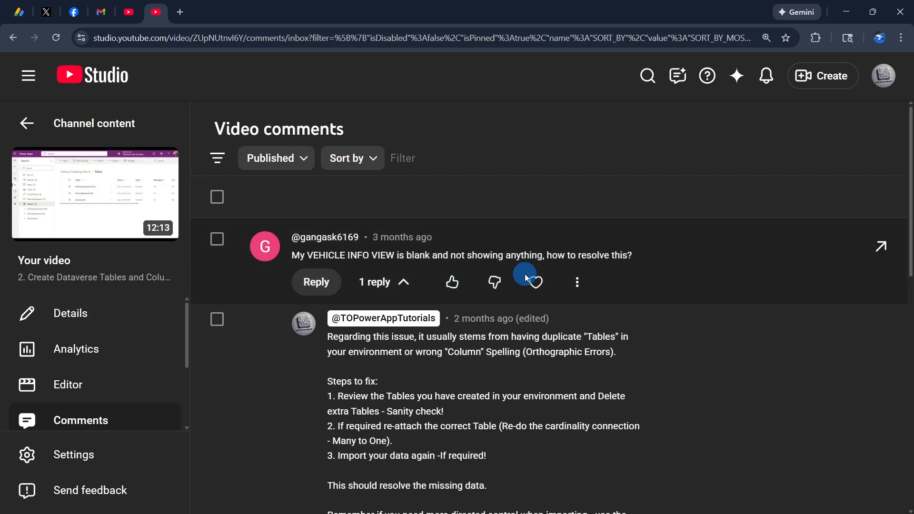
scroll(458, 338, down, 1)
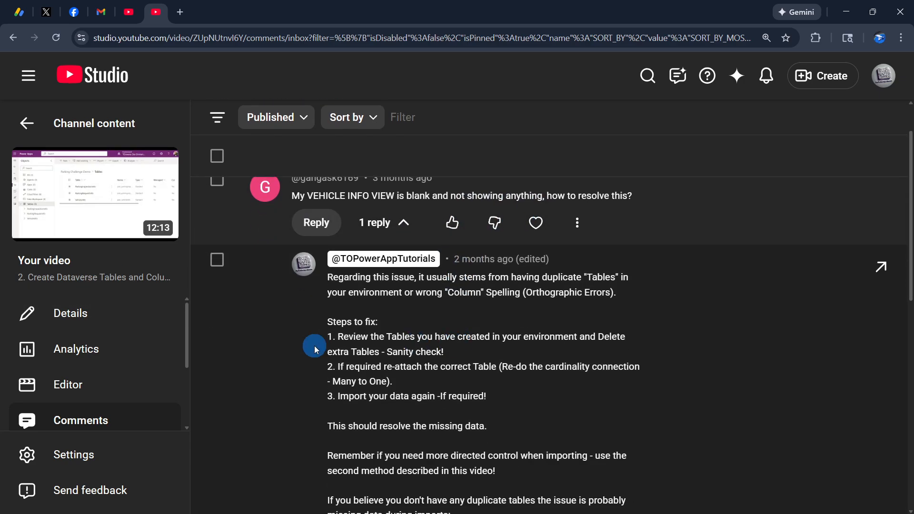
scroll(400, 291, down, 2)
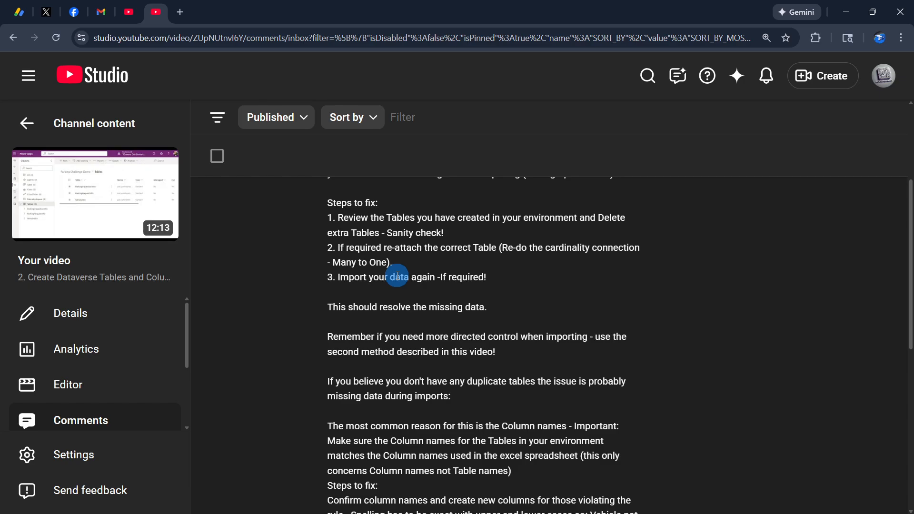
scroll(398, 276, down, 2)
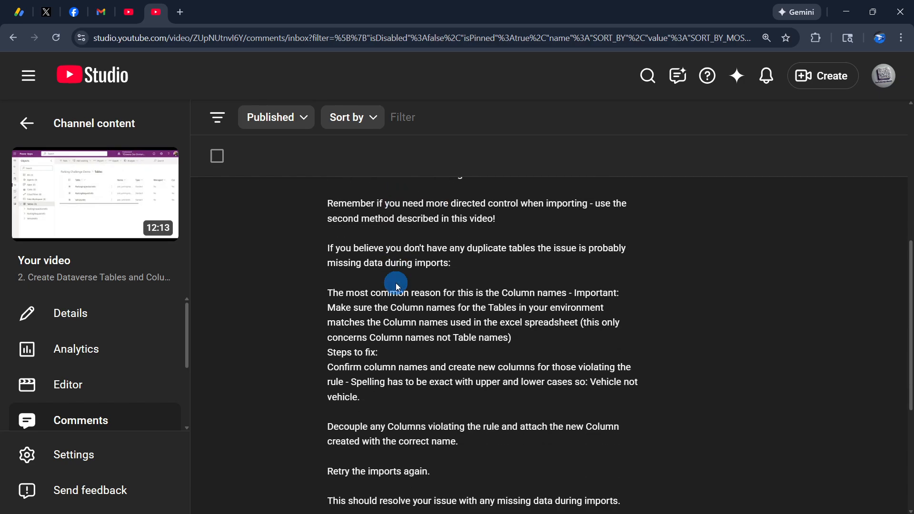
scroll(396, 283, down, 1)
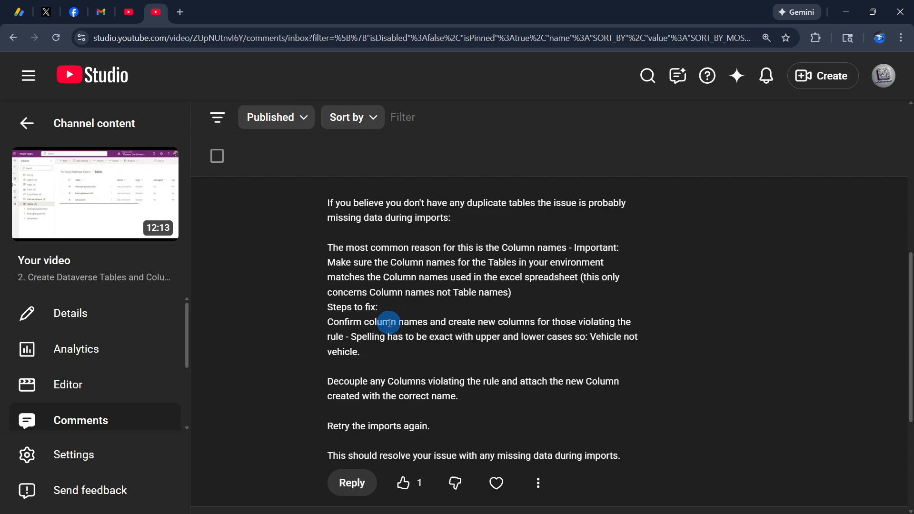
scroll(389, 323, up, 5)
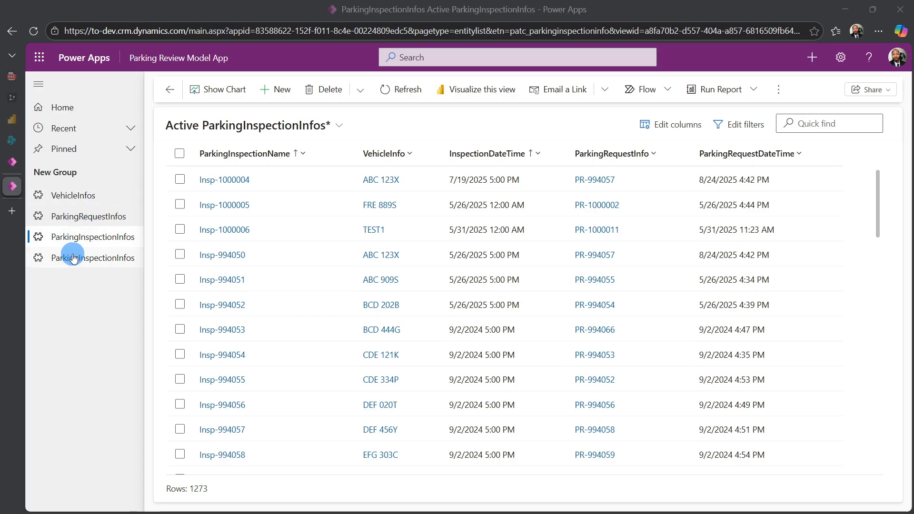
- Open the second ParkingInspectionInfos list in the Parking Review Model App and examine its VehicleInfo and ParkingRequestInfo columns
click(89, 257)
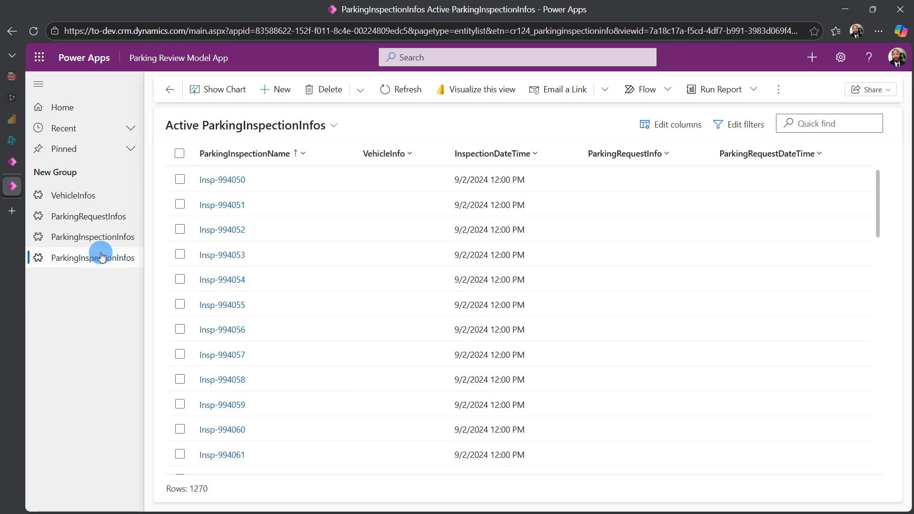
click(394, 162)
click(228, 181)
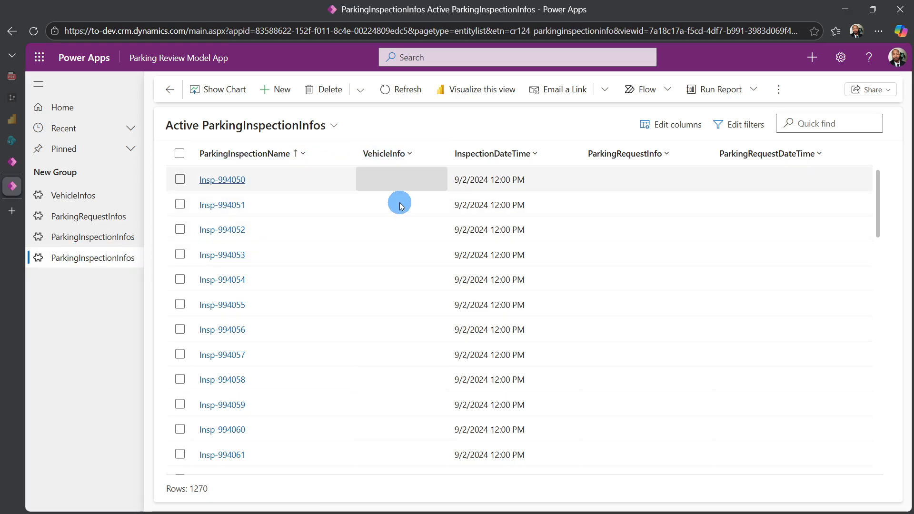
click(633, 154)
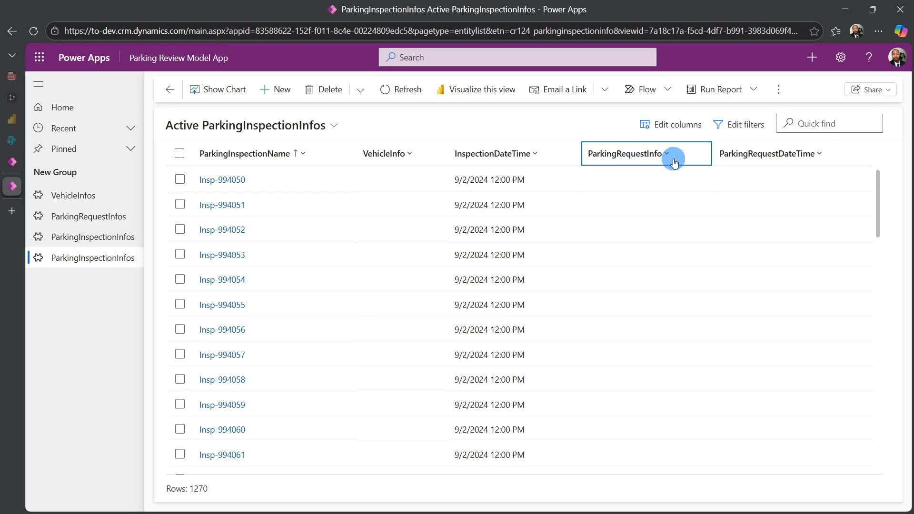
click(388, 155)
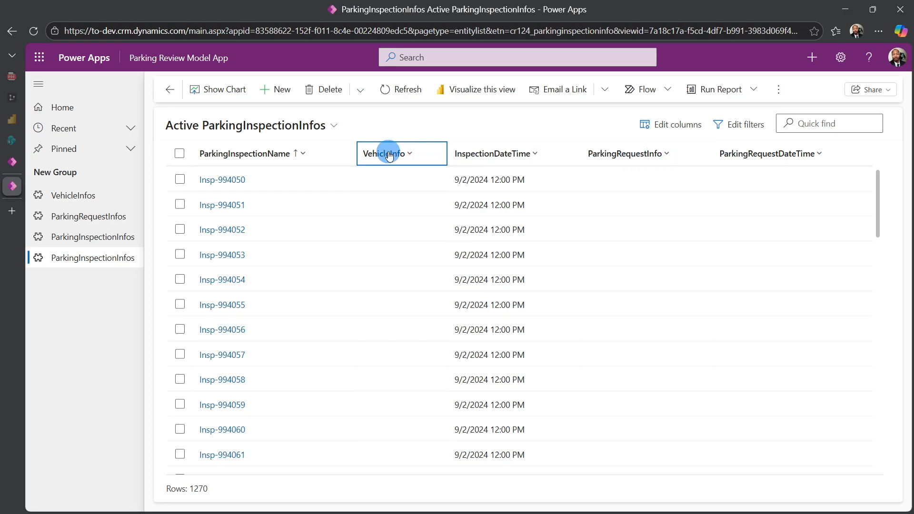
- Check the VehicleInfos records and compare the VehicleInfo data in the two ParkingInspectionInfos lists
click(85, 194)
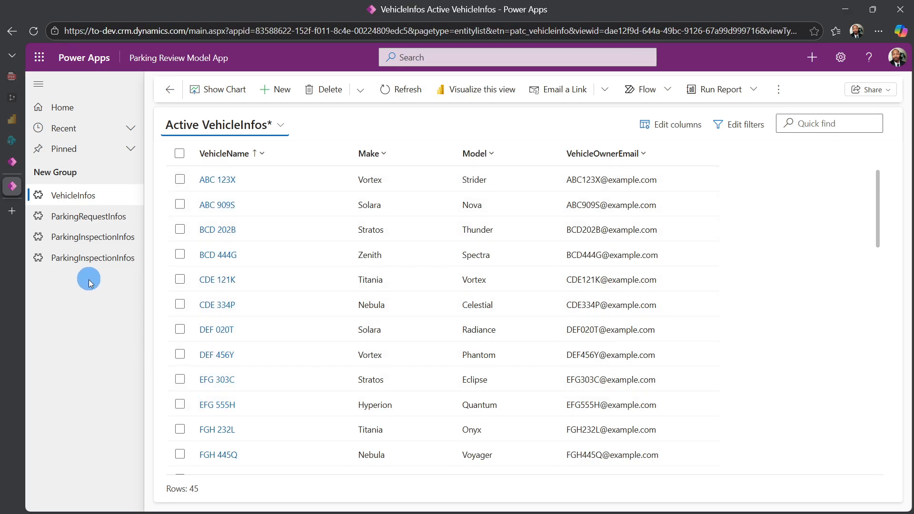
click(88, 257)
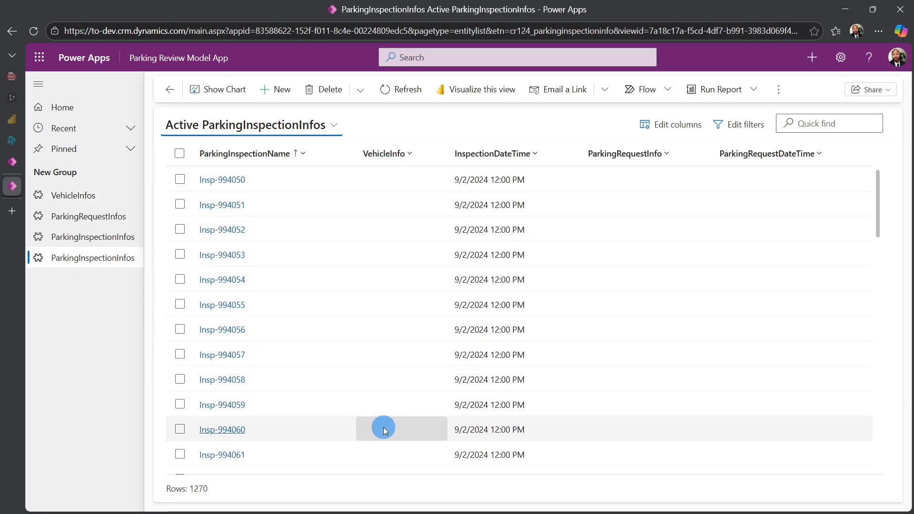
click(102, 239)
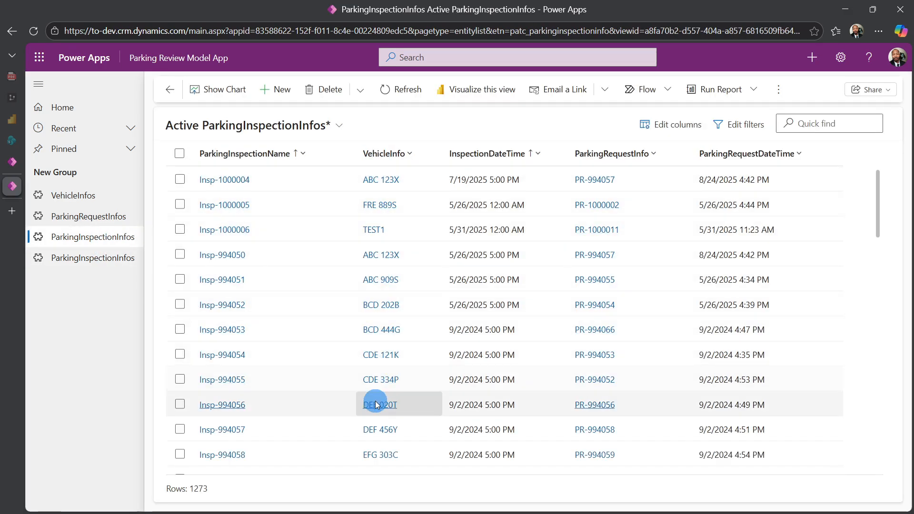
click(77, 264)
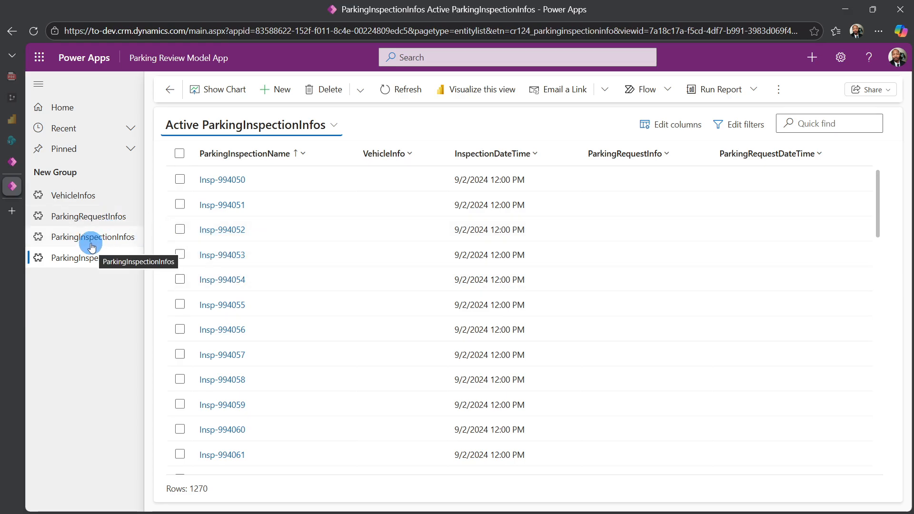
- Return to the Parking Challenge Demo solution, show its tables, and widen the Name column to reveal the full logical names
mouse_move(14, 162)
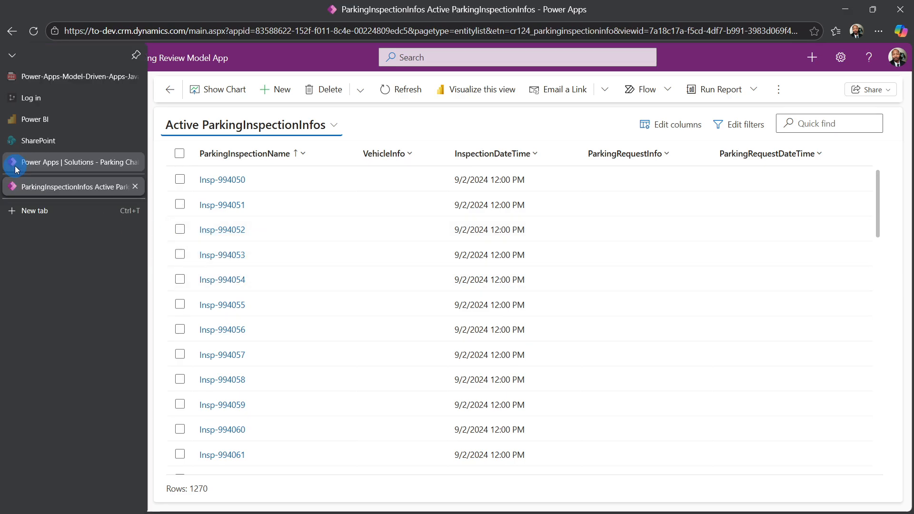
click(71, 159)
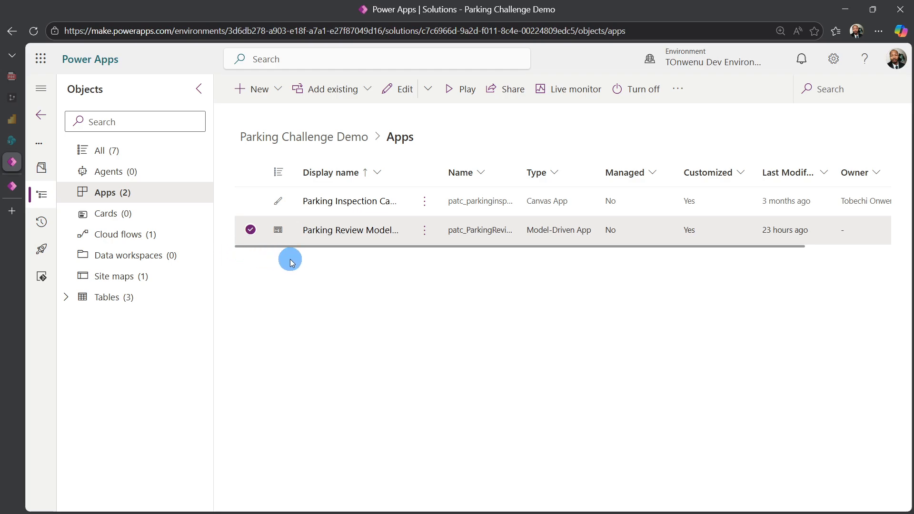
click(114, 305)
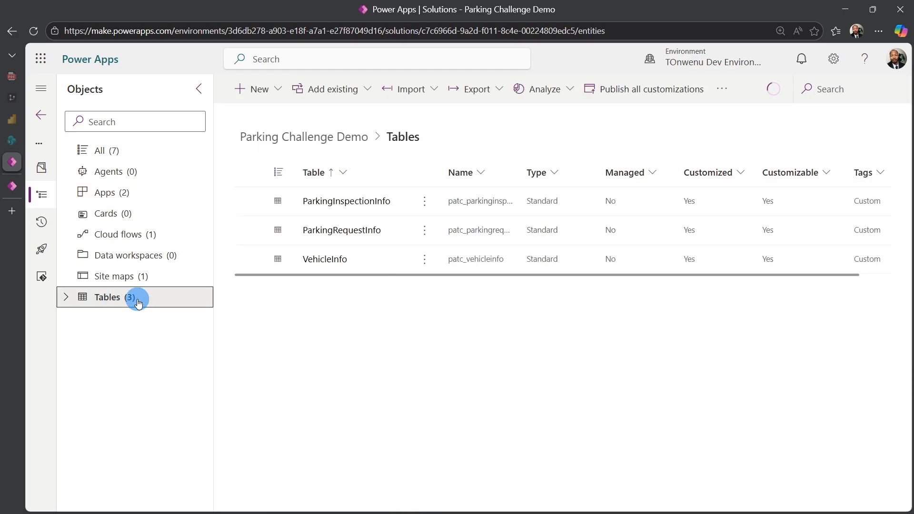
drag(518, 171, 629, 164)
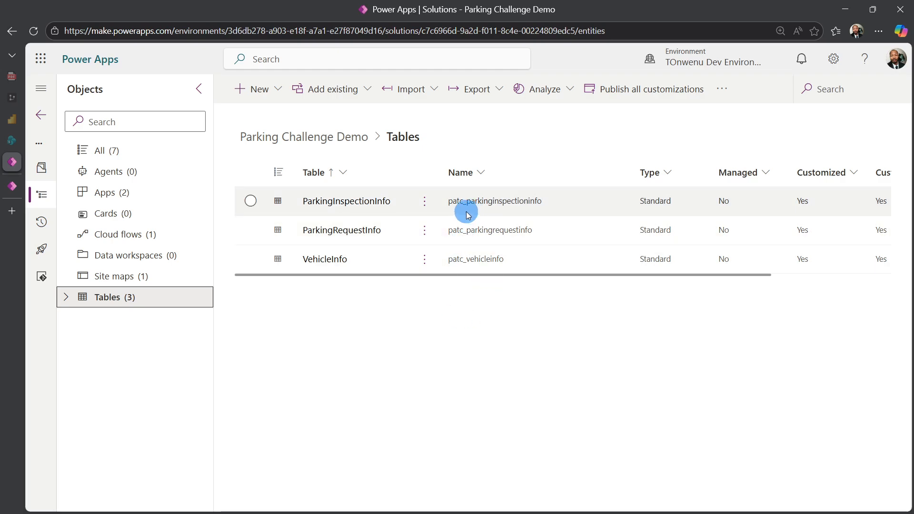
- Leave the solution and list only the custom tables of the whole environment
click(41, 117)
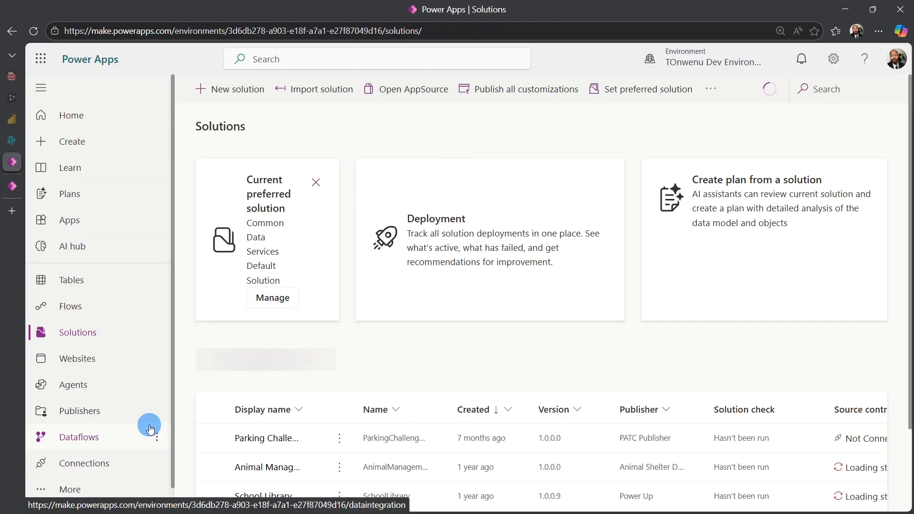
click(79, 289)
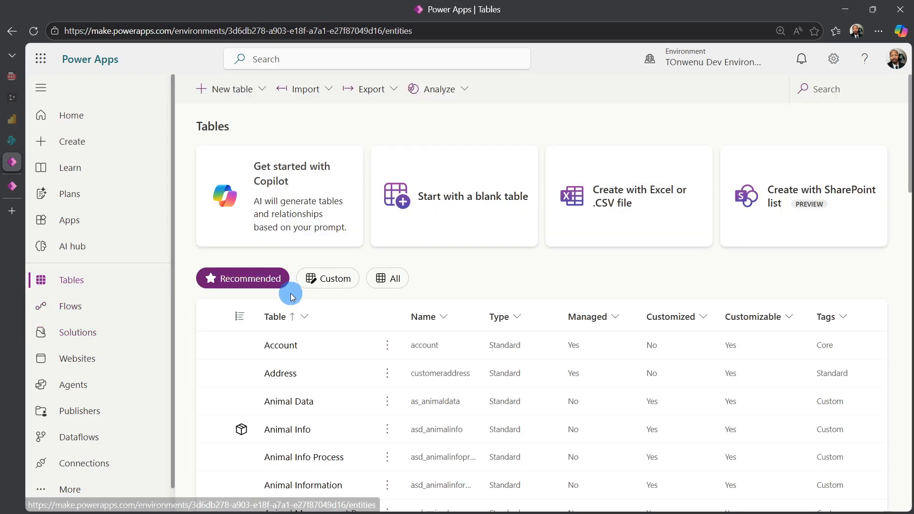
scroll(285, 266, down, 2)
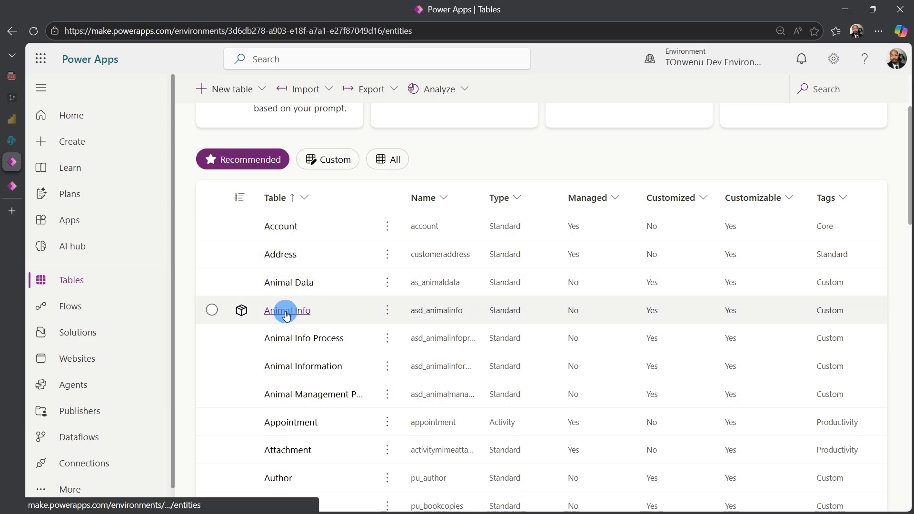
click(331, 164)
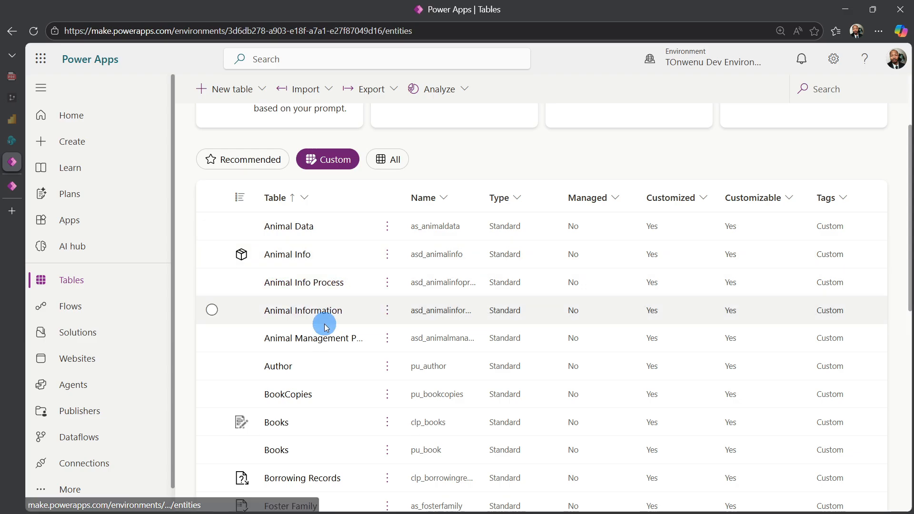
- Filter the custom tables by Name with the operator Contains and the value info
scroll(439, 299, up, 3)
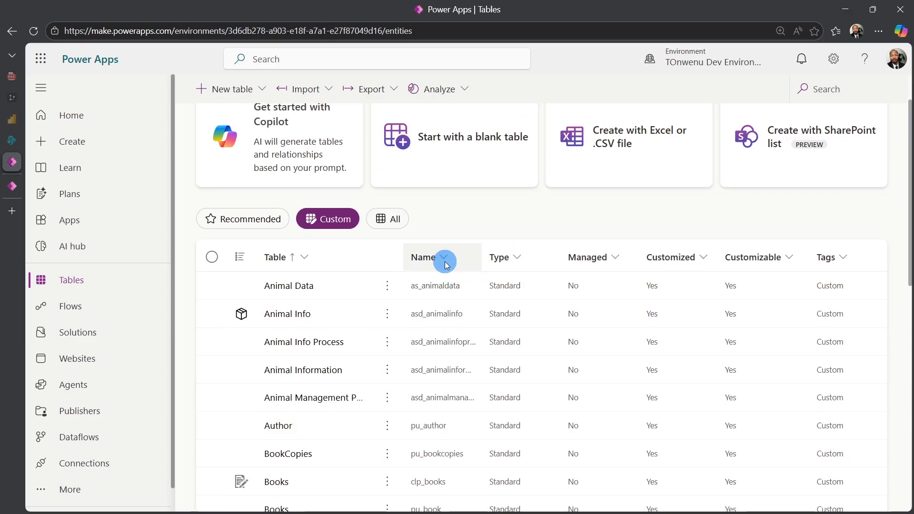
click(444, 259)
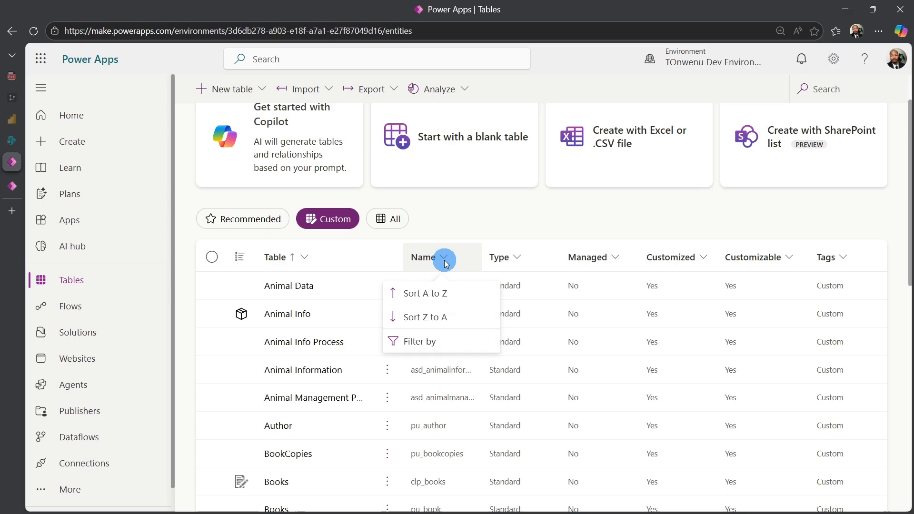
click(432, 344)
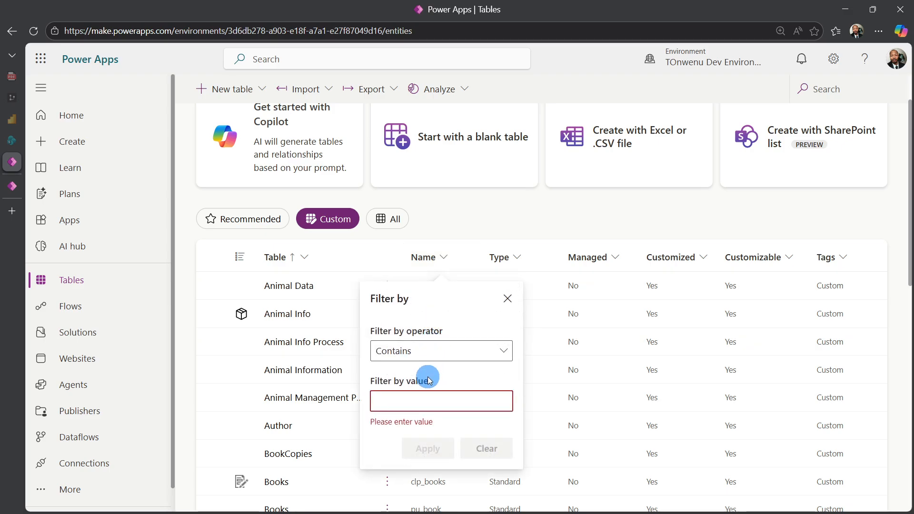
text(info)
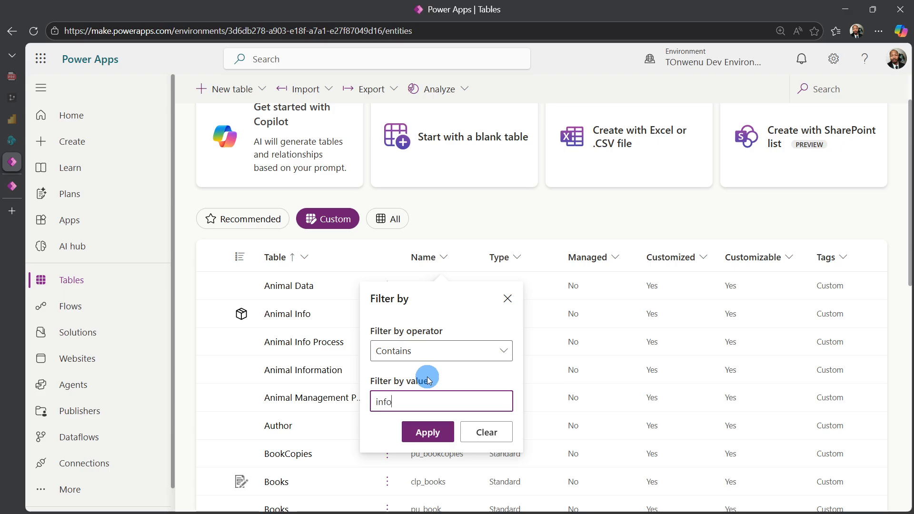
click(435, 429)
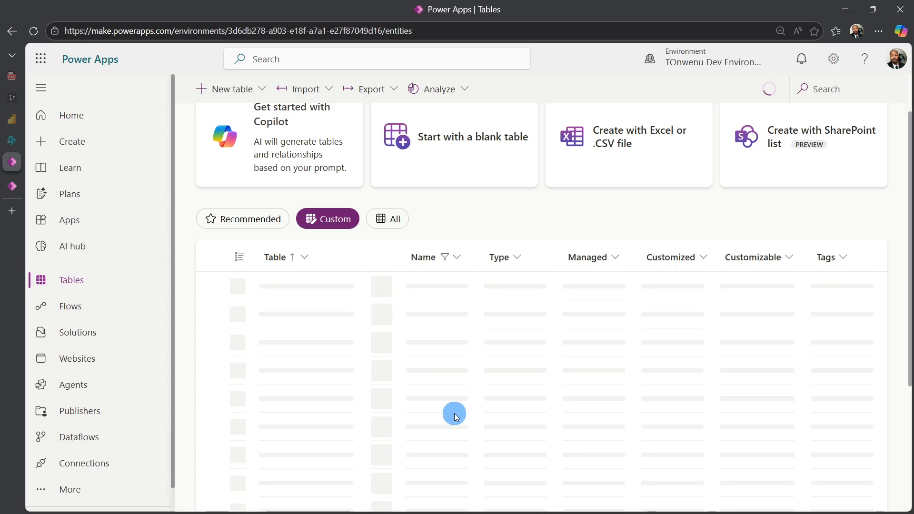
- Compare the duplicate ParkingInspectionInfo tables in the filtered list with the ParkingInspectionInfos view in the Parking Review Model App
scroll(496, 252, down, 3)
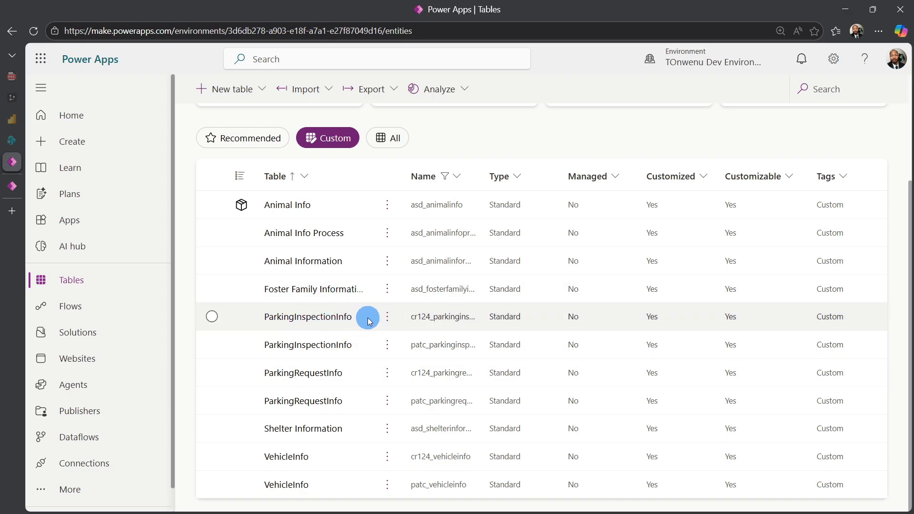
click(12, 186)
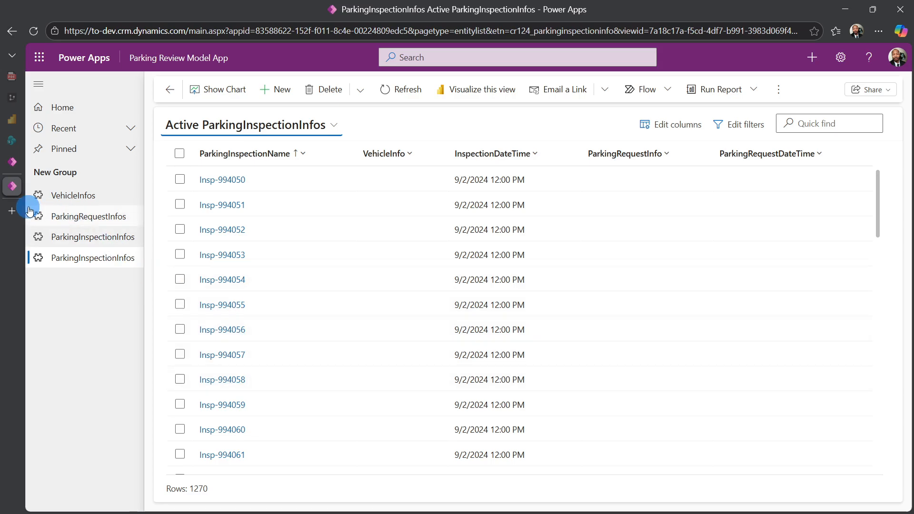
click(12, 161)
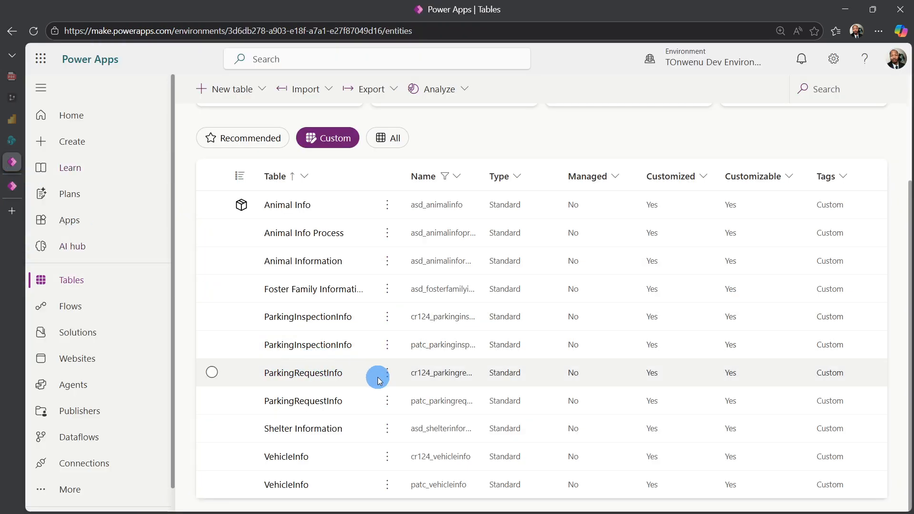
- Try to delete the cr124_ ParkingInspectionInfo table from the environment and review the objects that depend on it
click(388, 317)
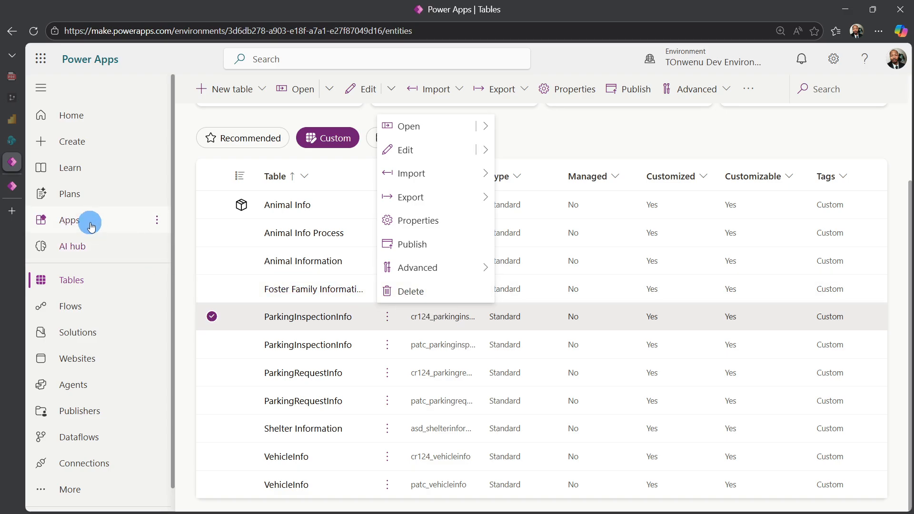
click(12, 186)
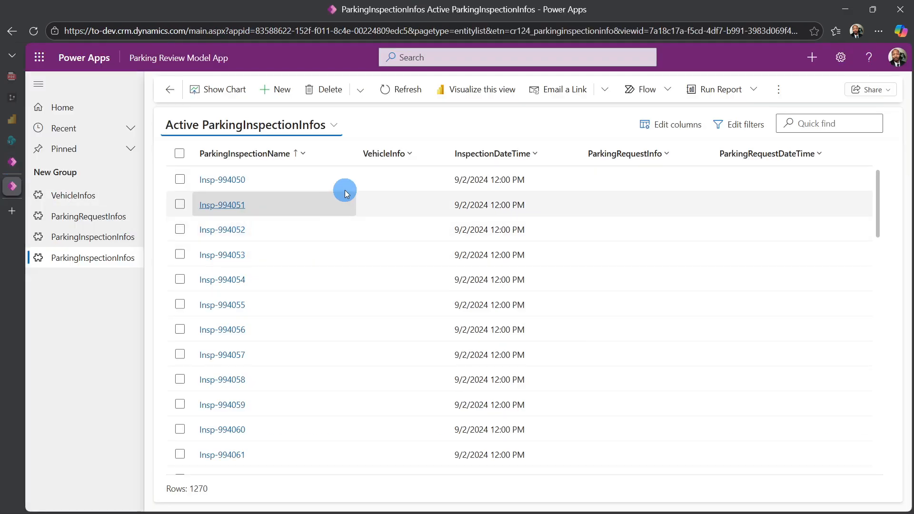
click(384, 166)
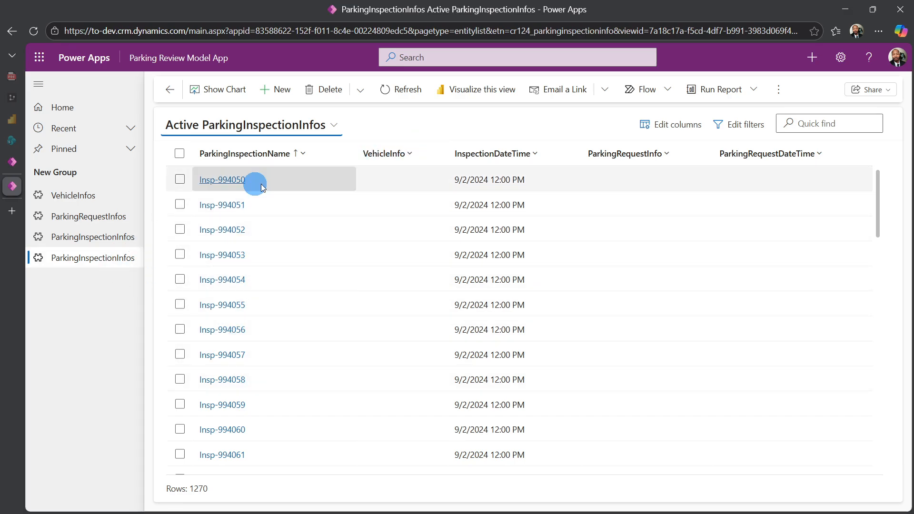
click(13, 164)
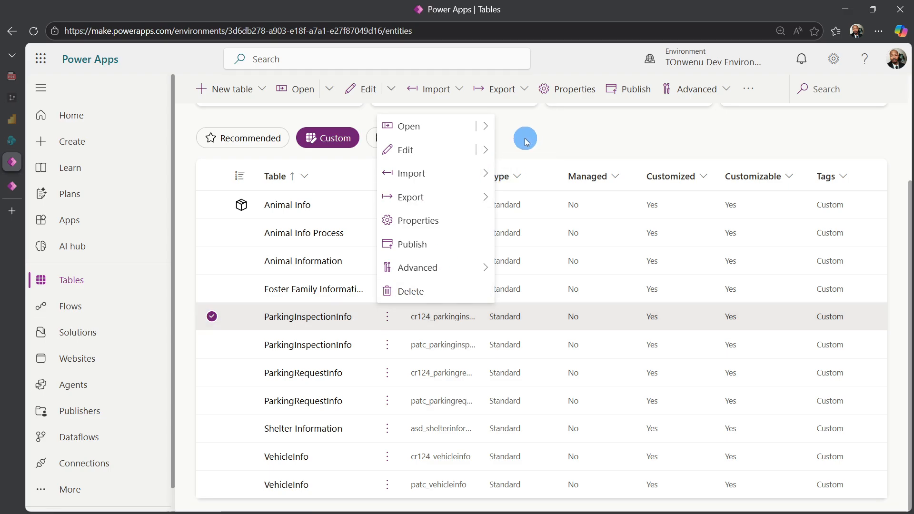
click(411, 291)
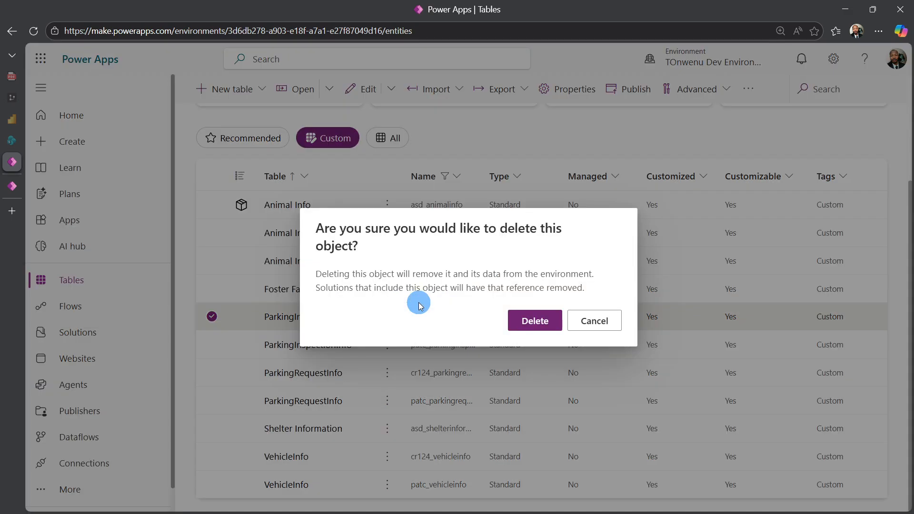
click(539, 326)
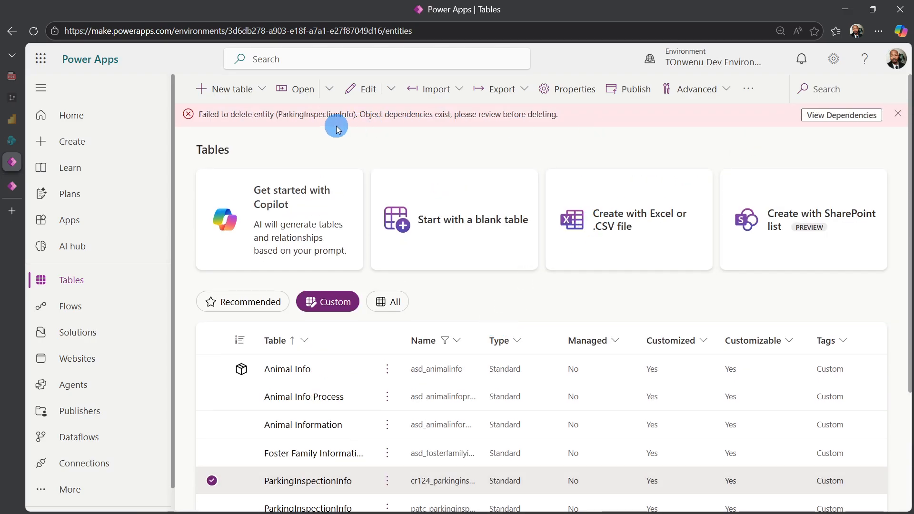
click(830, 116)
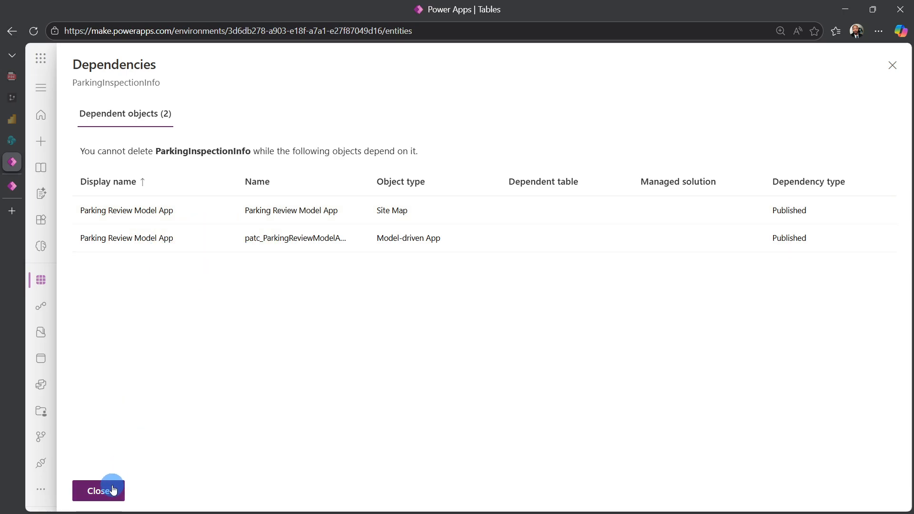
click(108, 501)
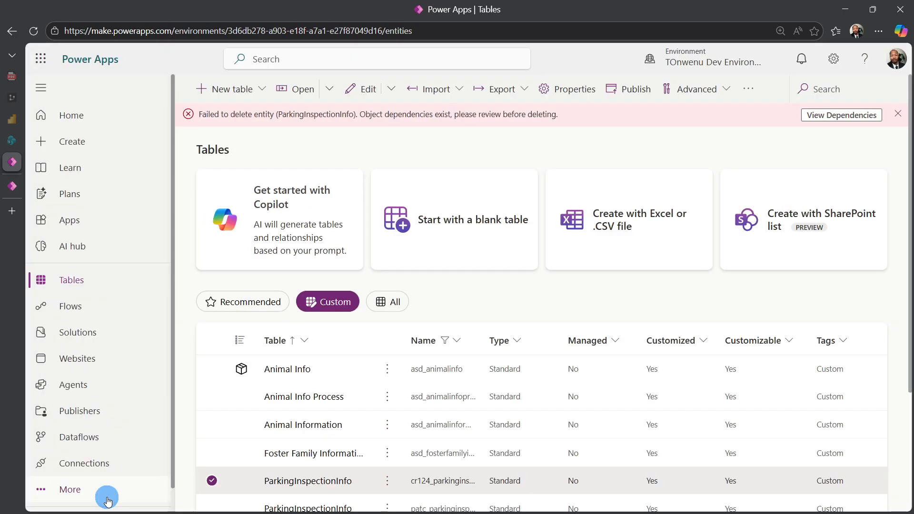
- Mark the cr124_ versions of VehicleInfo and ParkingRequestInfo alongside ParkingInspectionInfo, and check the app's ParkingInspectionInfos view against them
scroll(336, 339, down, 3)
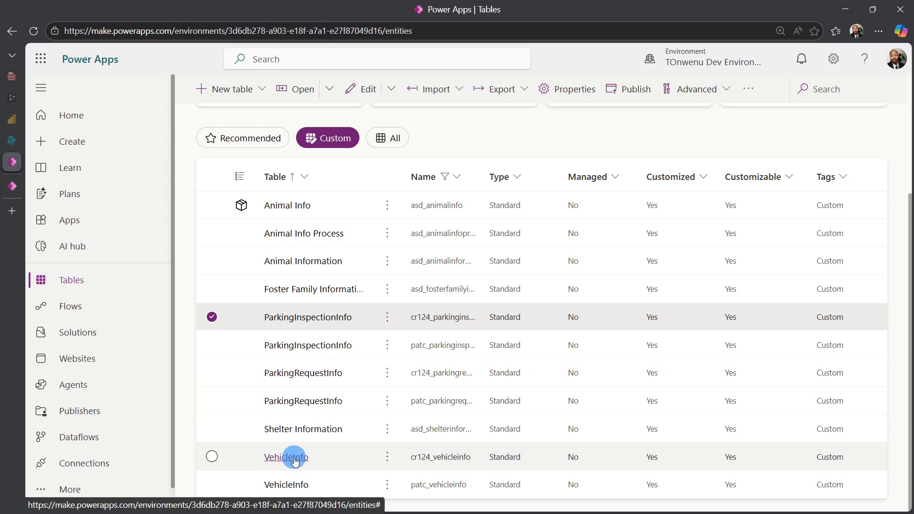
click(212, 457)
click(212, 373)
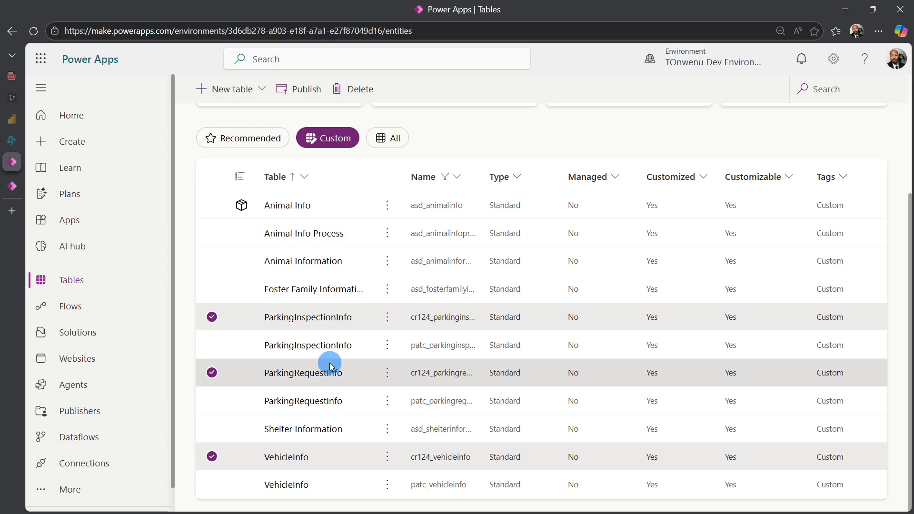
click(12, 188)
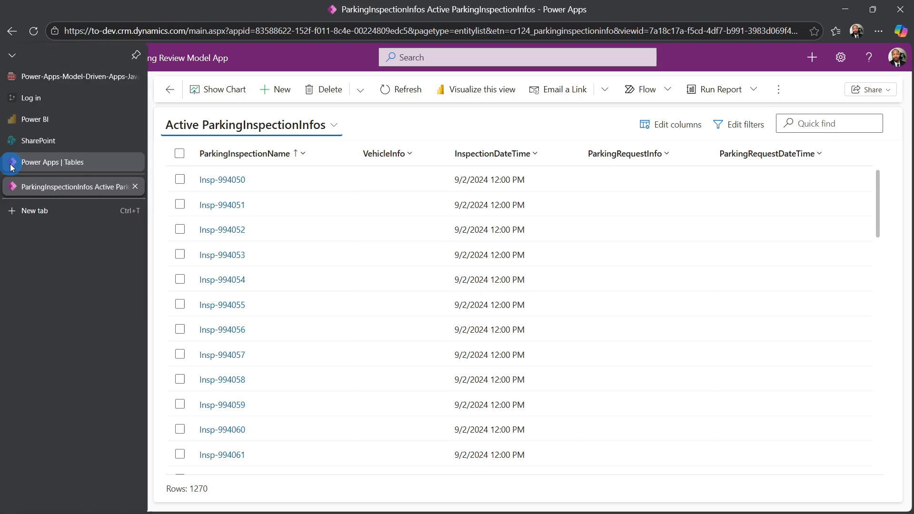
click(29, 162)
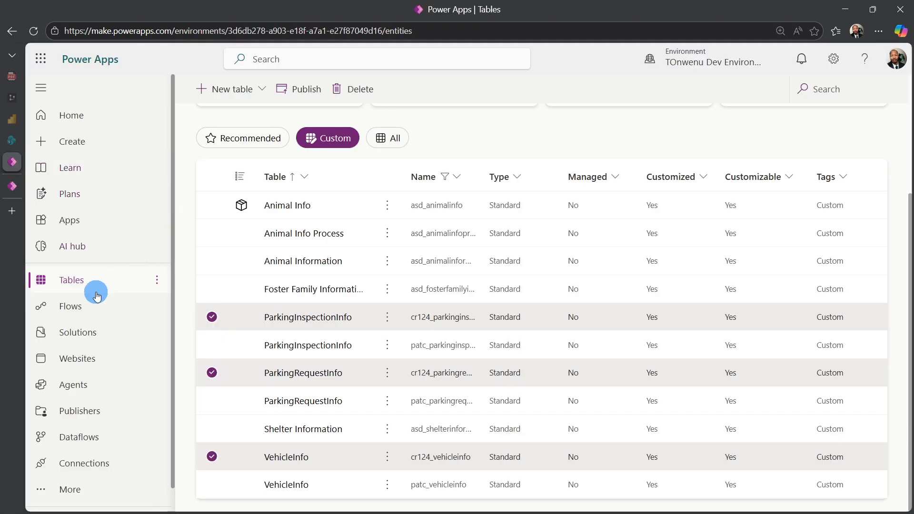
- Open the Parking Challenge Demo solution and examine the columns of its ParkingInspectionInfo table, including the ParkingRequestInfo and VehicleInfo lookups
click(77, 332)
scroll(293, 318, down, 1)
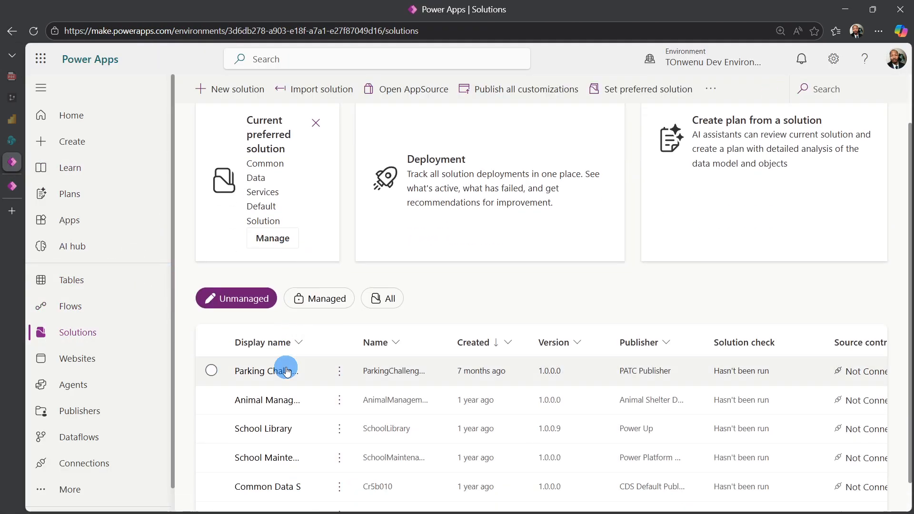
click(258, 372)
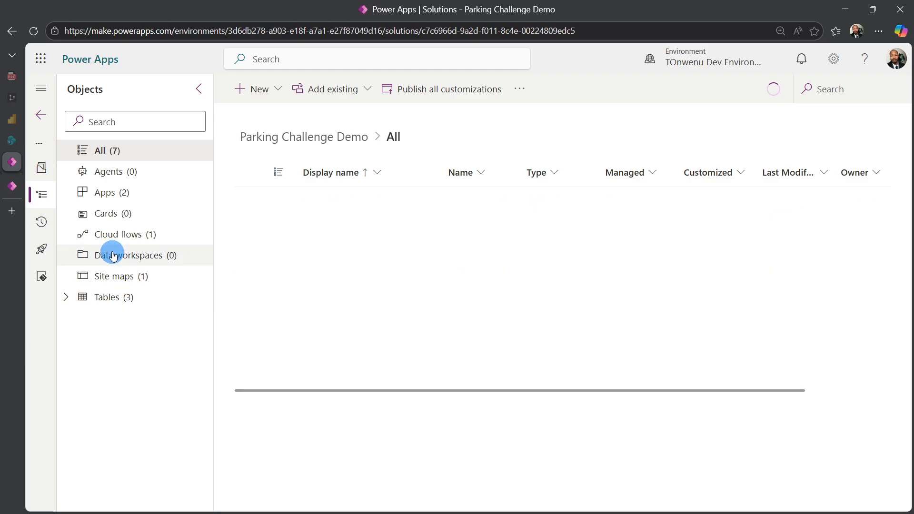
click(109, 307)
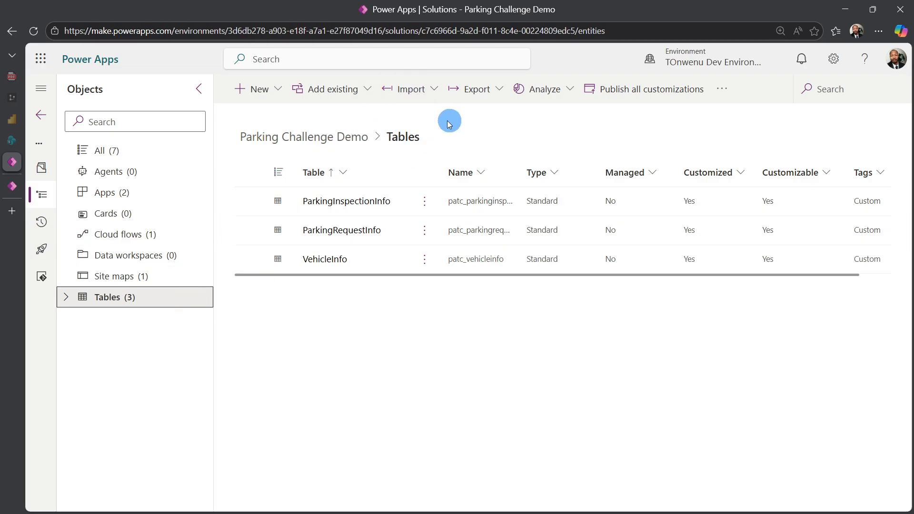
click(373, 201)
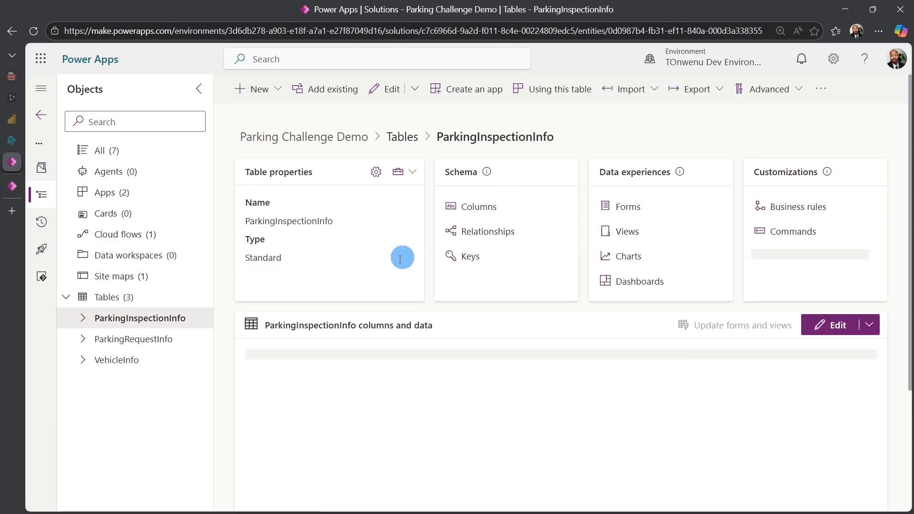
click(471, 212)
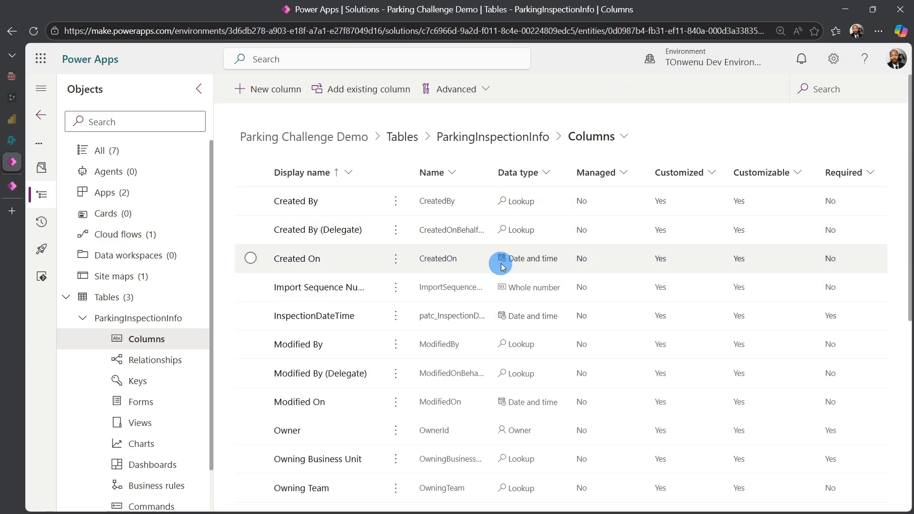
scroll(502, 266, down, 5)
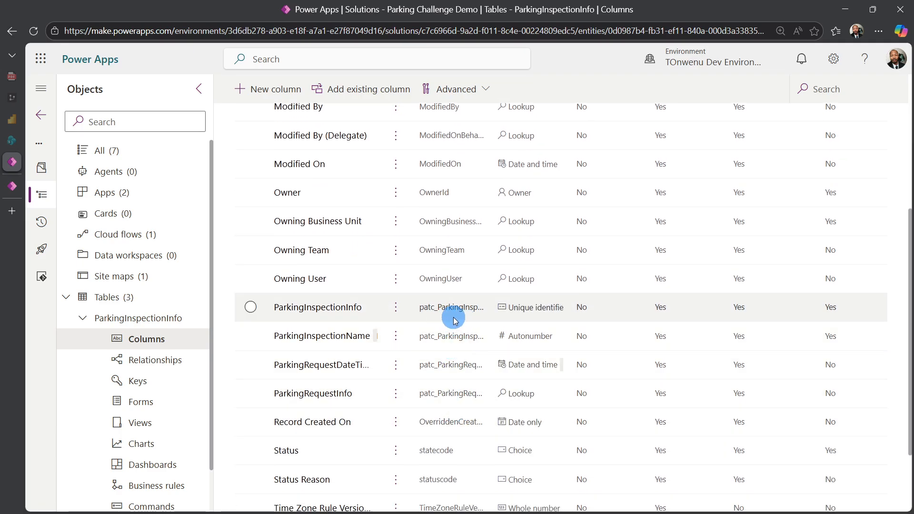
scroll(445, 324, down, 2)
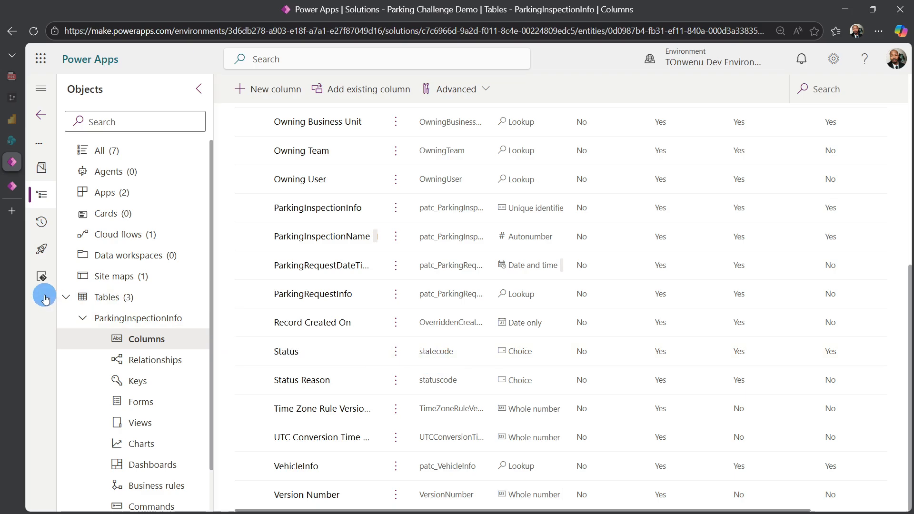
- Reopen the Parking Challenge Demo solution and search the existing tables available to add for parking
click(48, 119)
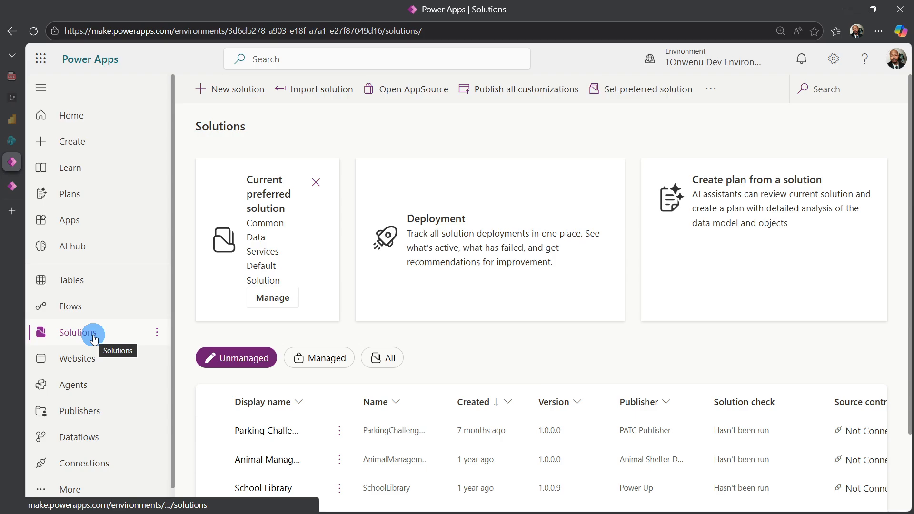
click(256, 433)
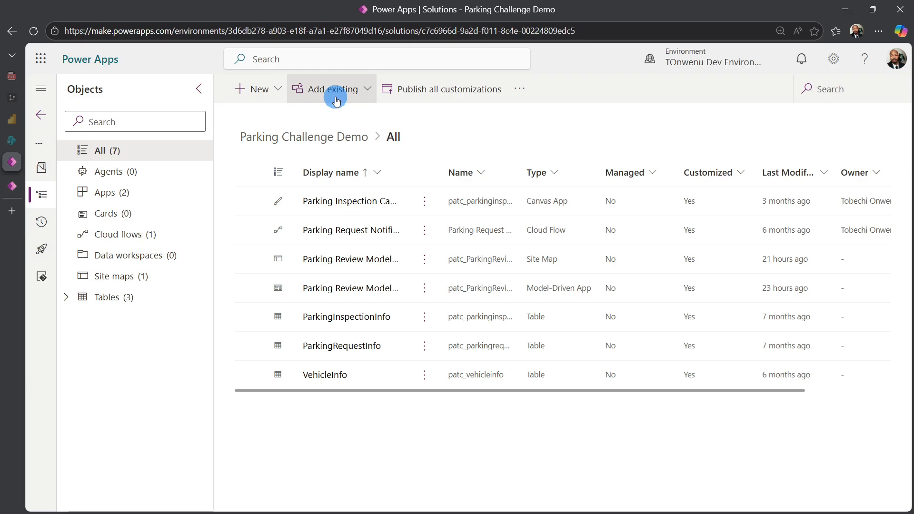
click(336, 96)
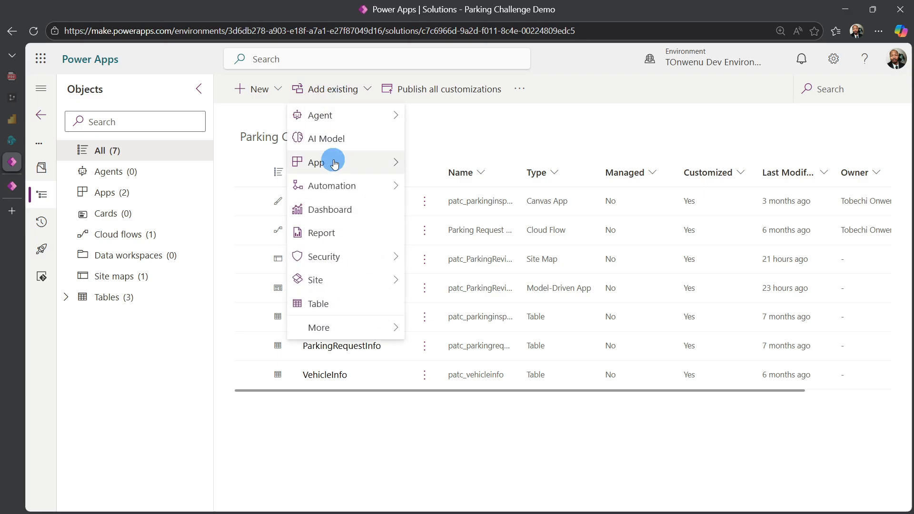
click(326, 309)
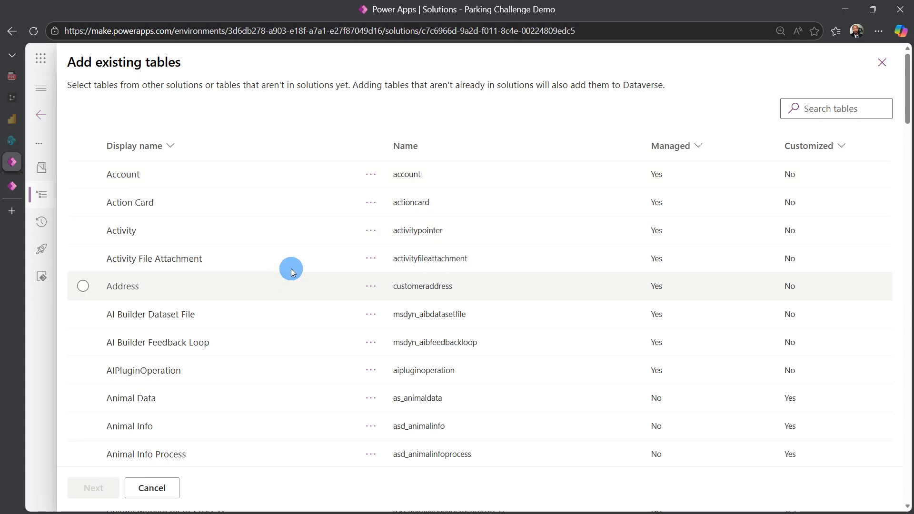
click(852, 104)
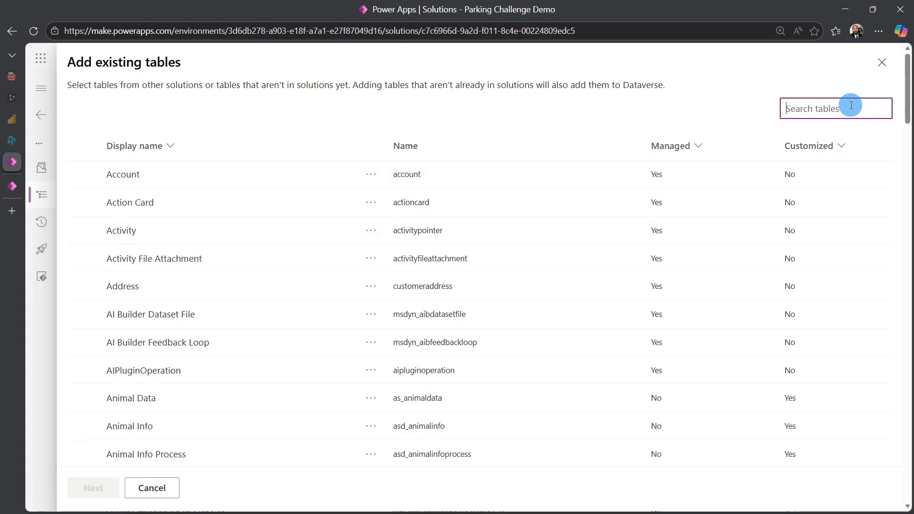
text(par)
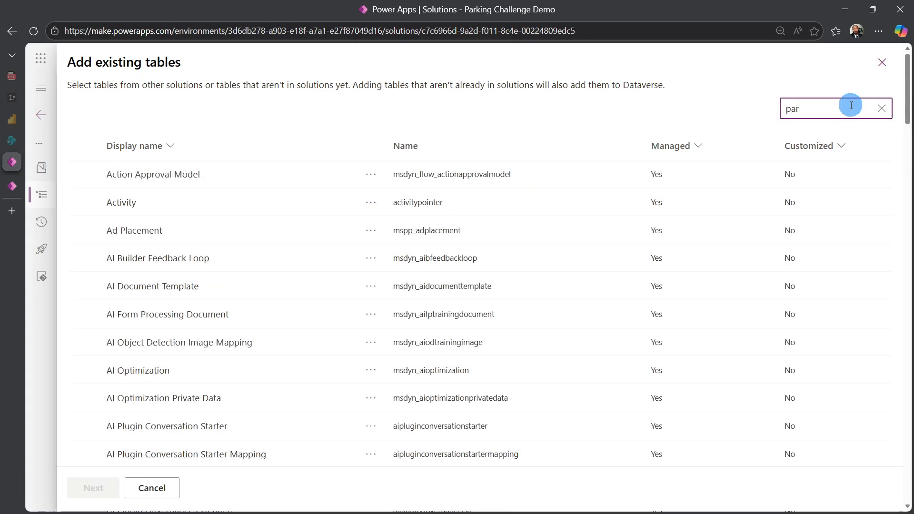
text(king)
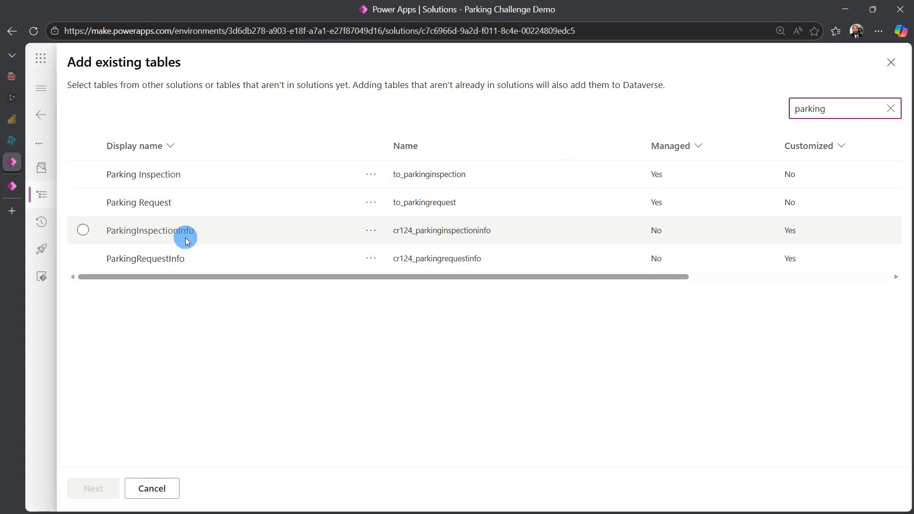
- Add the existing cr124_parkinginspectioninfo table to the solution with all its objects included
click(82, 230)
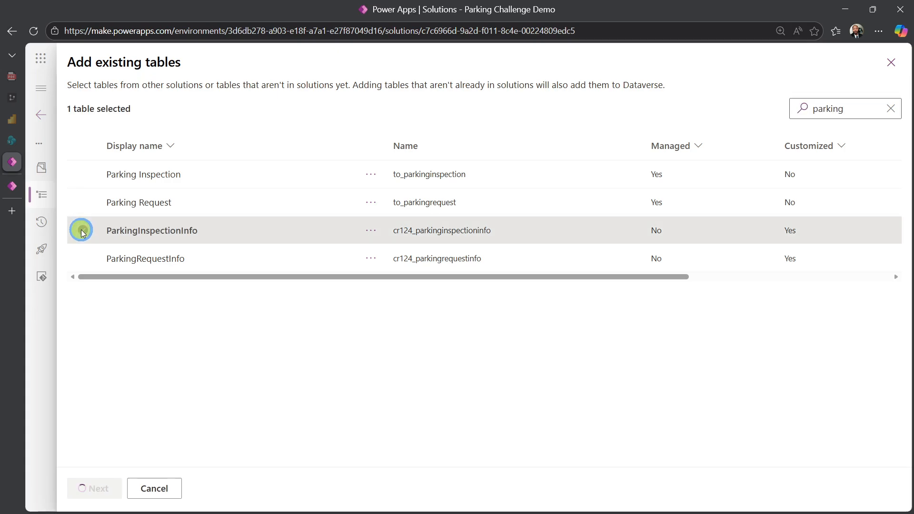
click(98, 480)
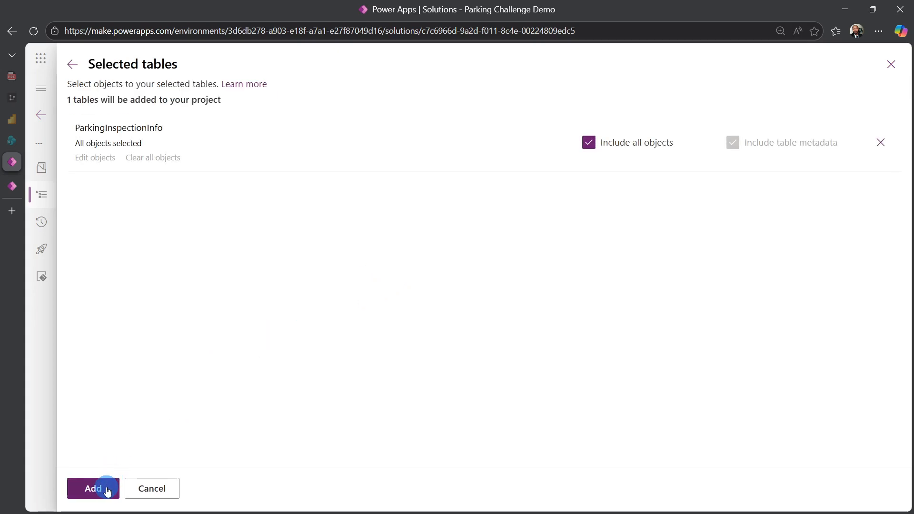
click(106, 490)
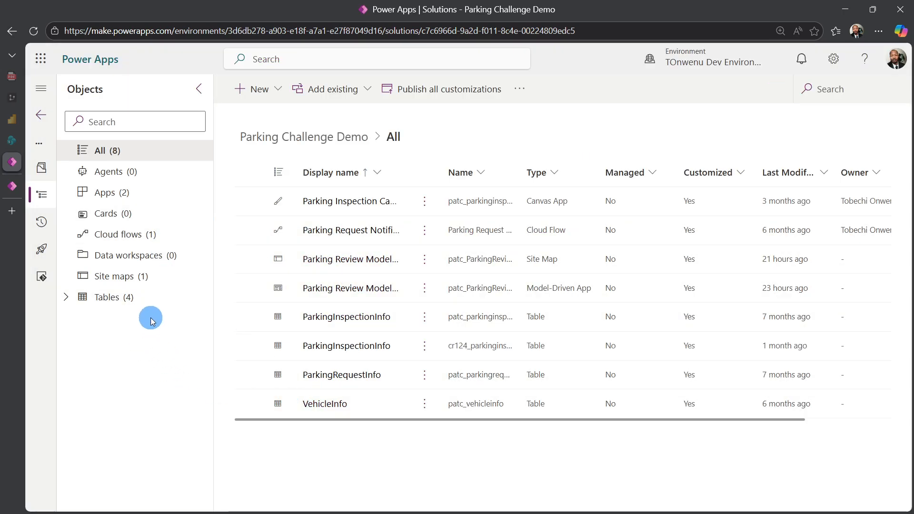
- Show the solution's tables and compare the two ParkingInspectionInfo entries with the app's ParkingInspectionInfos view
click(106, 300)
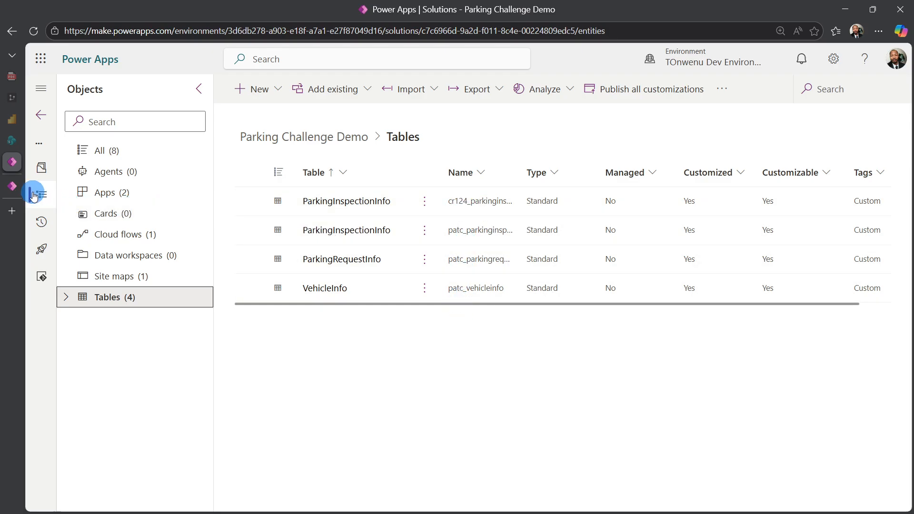
click(4, 186)
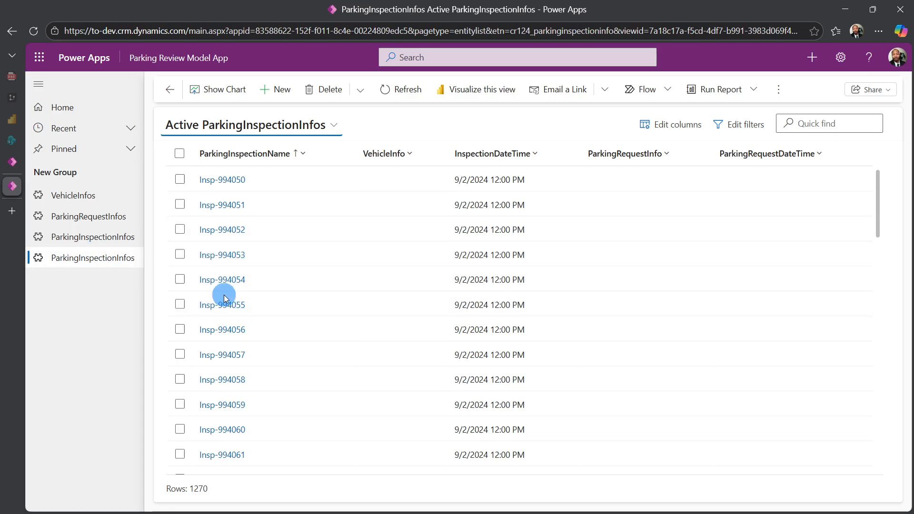
click(16, 161)
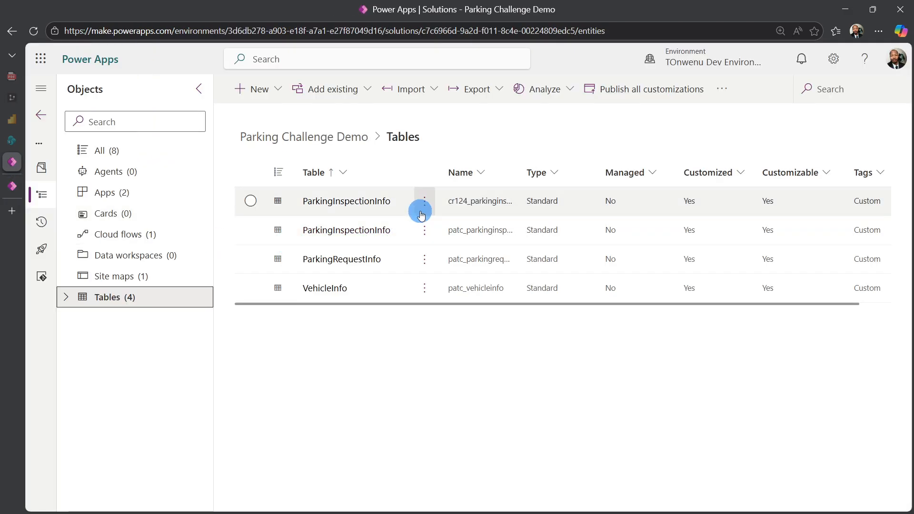
- Open the cr124_parkinginspectioninfo table's columns, examine their names and data types, and compare them with the app's ParkingInspectionInfos view
click(425, 204)
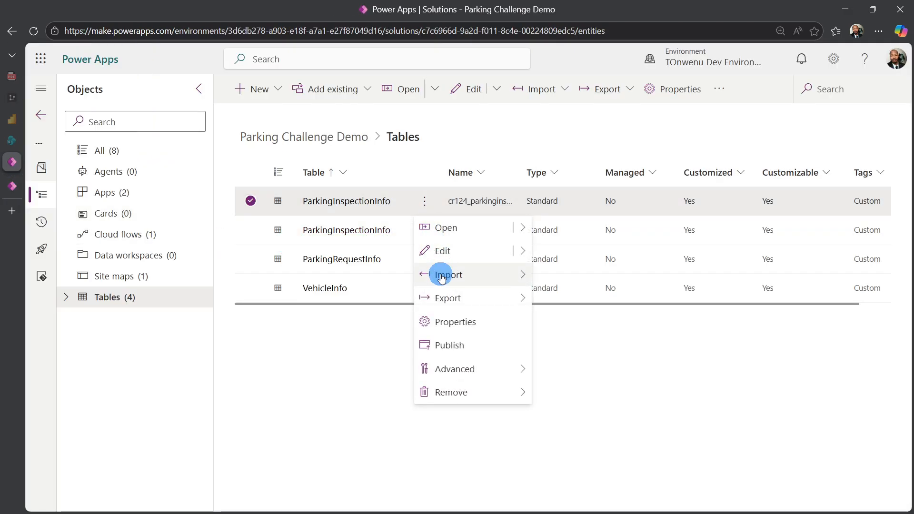
click(369, 376)
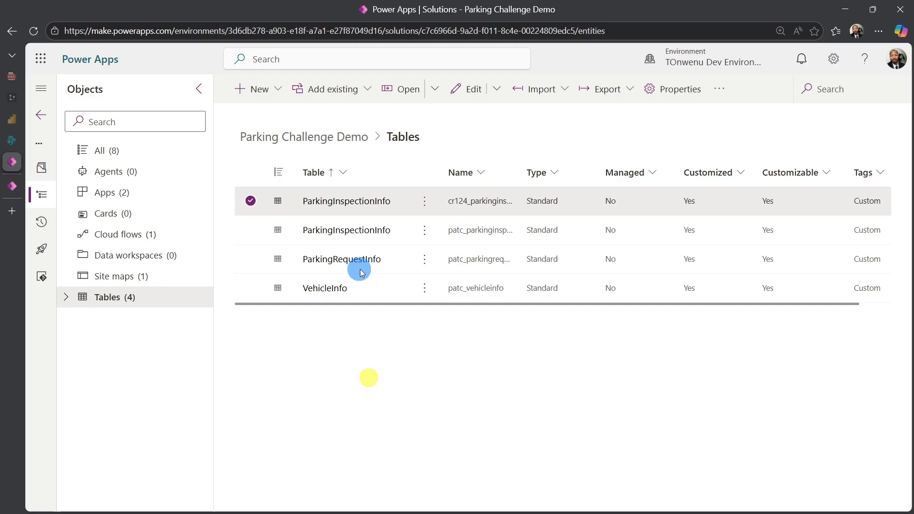
click(360, 203)
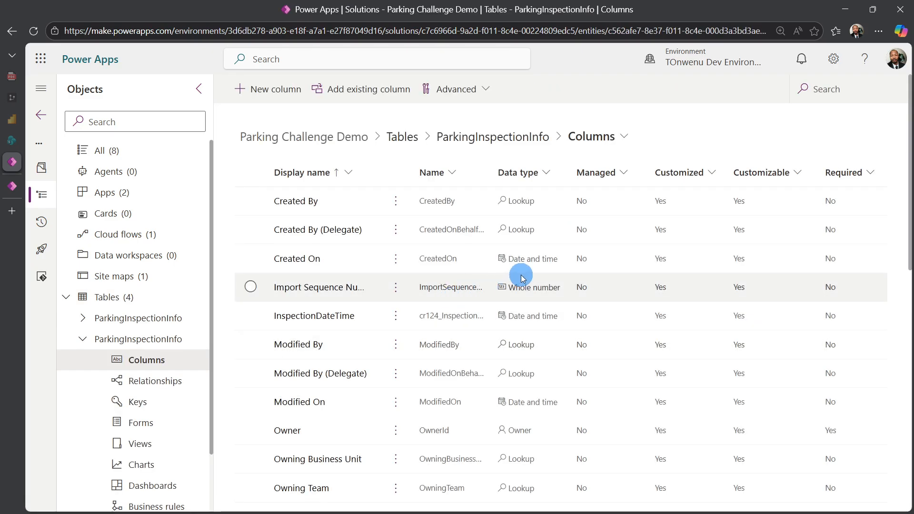
scroll(491, 305, down, 1)
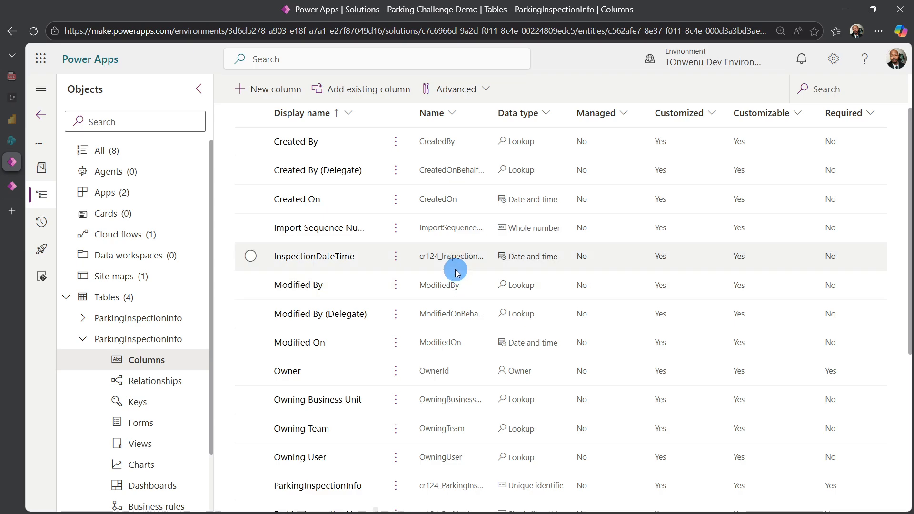
scroll(440, 254, down, 1)
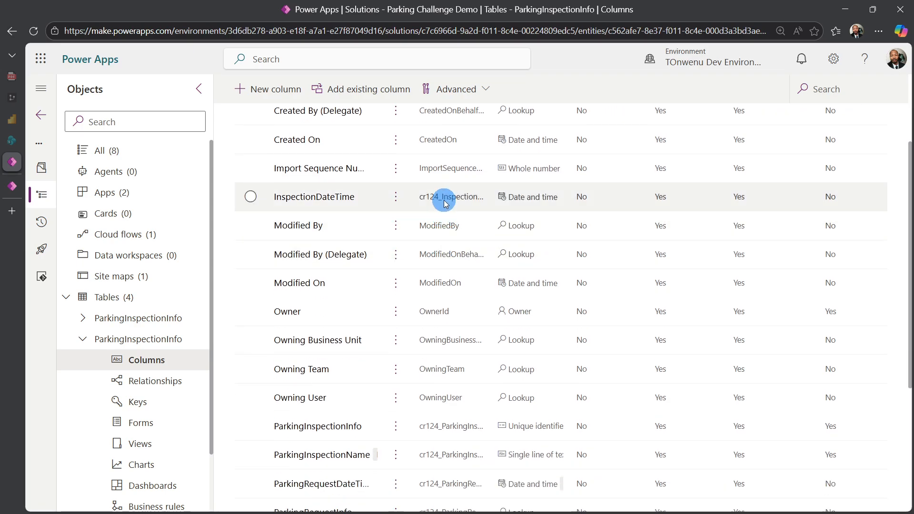
scroll(438, 316, down, 2)
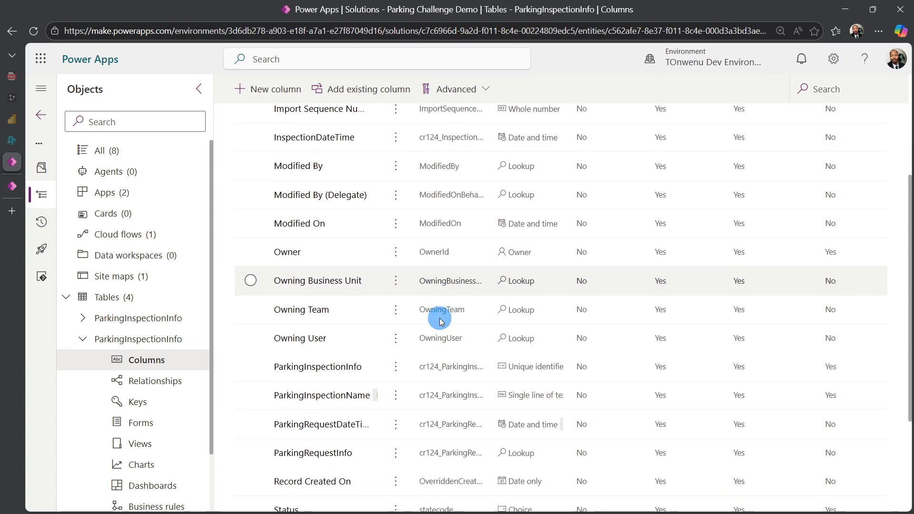
scroll(439, 318, down, 2)
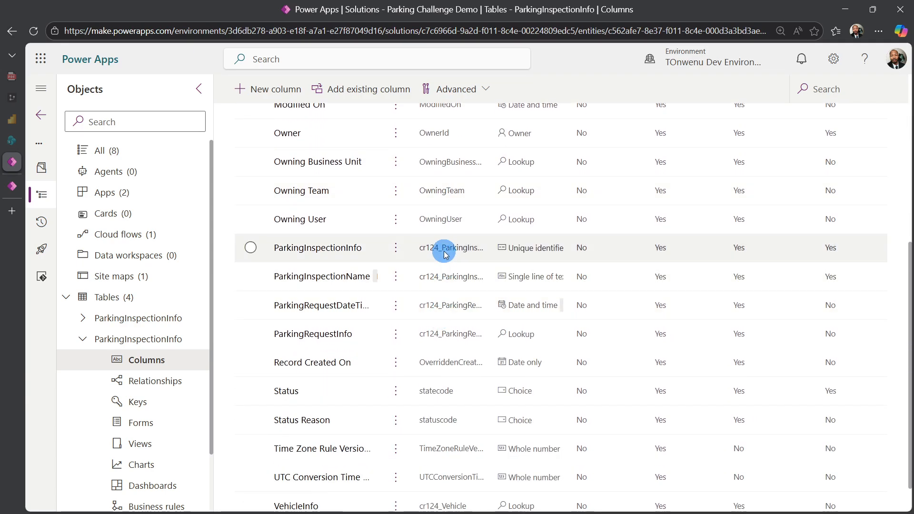
scroll(445, 255, down, 1)
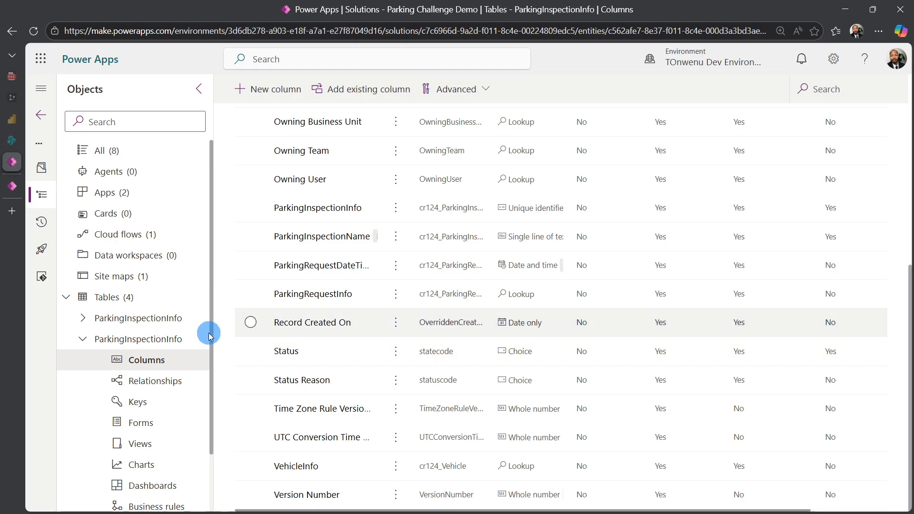
click(20, 189)
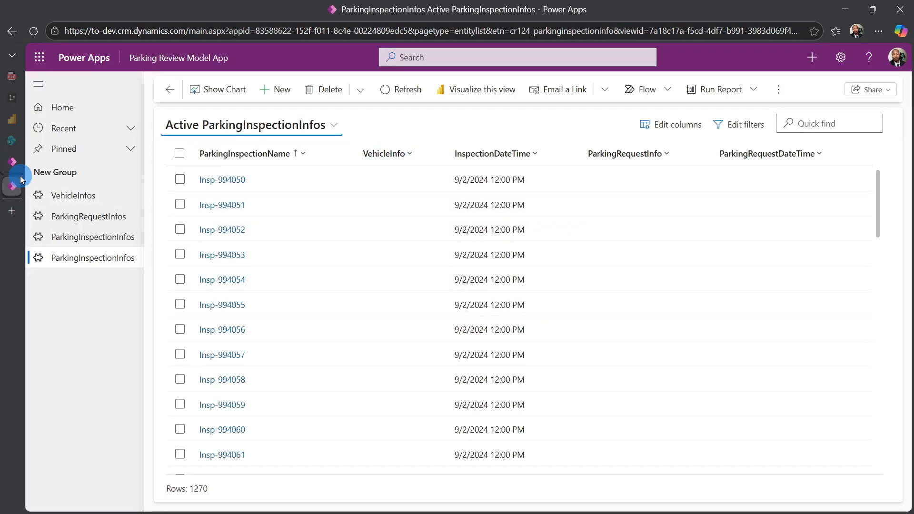
click(10, 163)
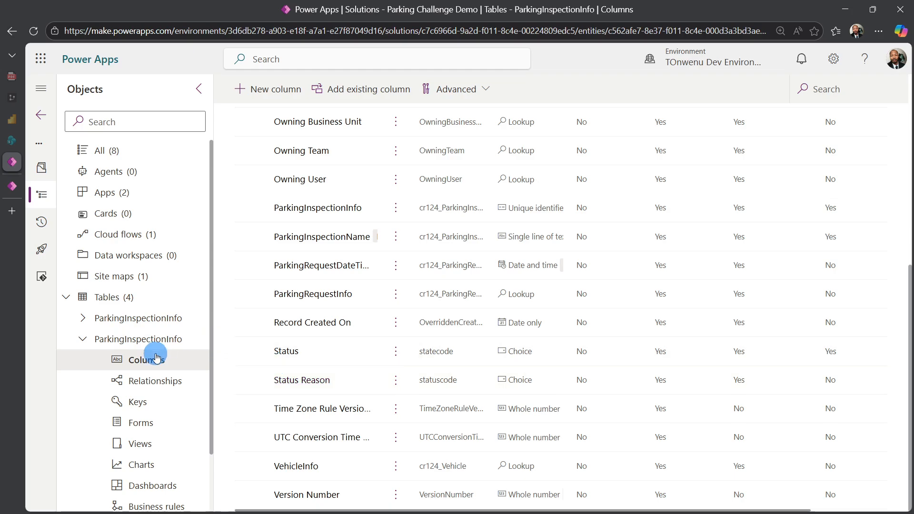
- Open the columns of the patc_ ParkingInspectionInfo table and examine their name prefixes and data types
click(92, 318)
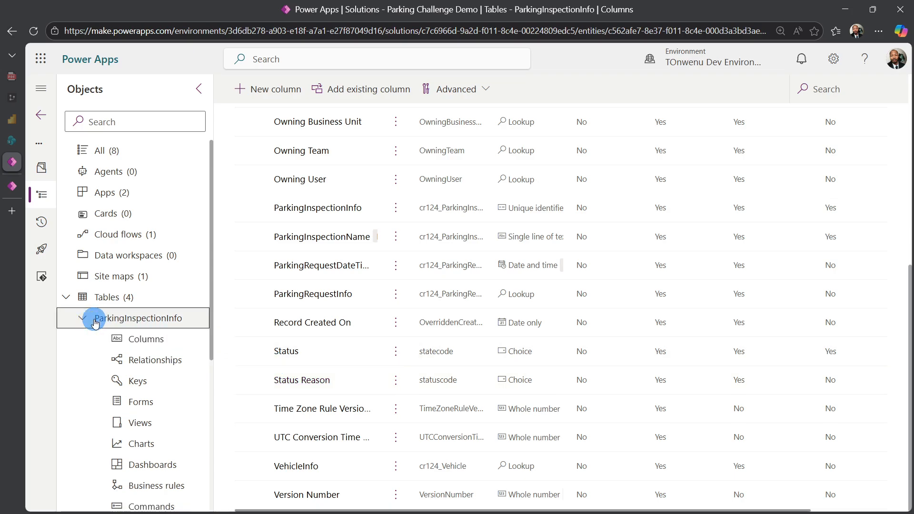
click(145, 342)
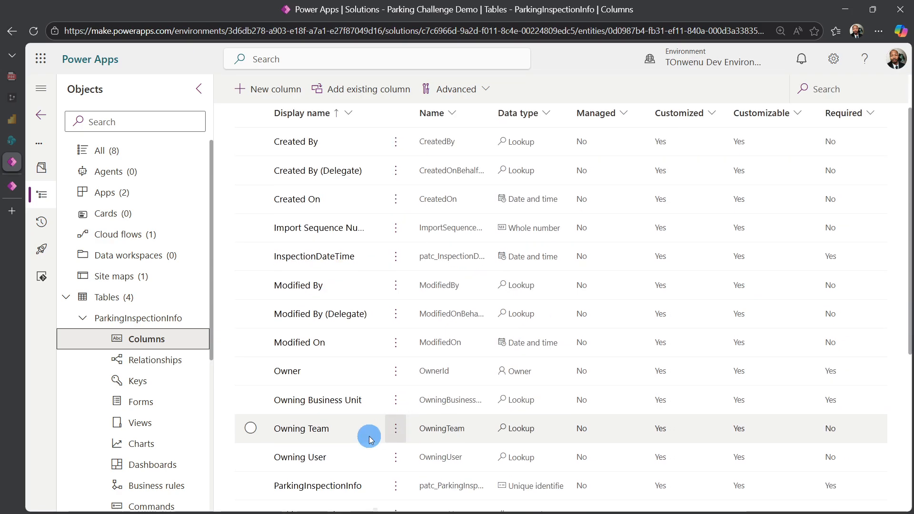
scroll(371, 439, down, 4)
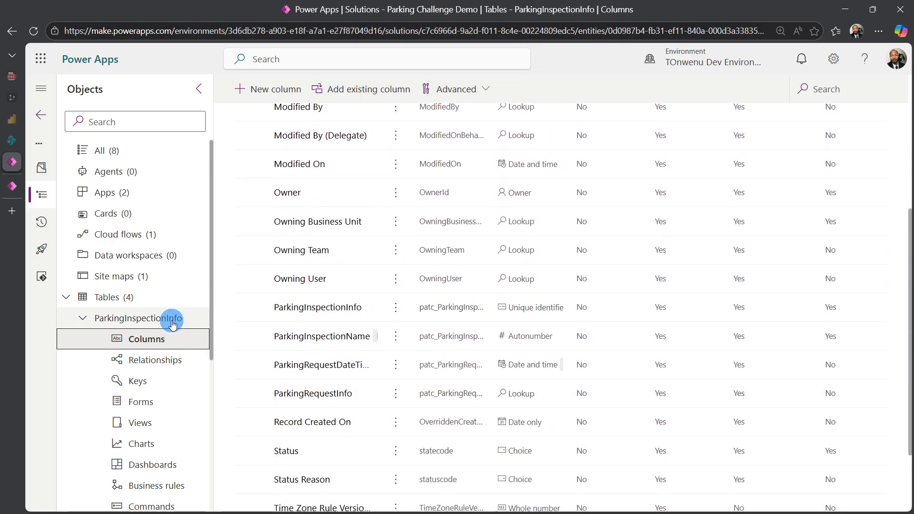
- Open the patc_ ParkingInspectionInfo table's data and examine the rows' ParkingRequestInfo and VehicleInfo lookup columns
click(172, 325)
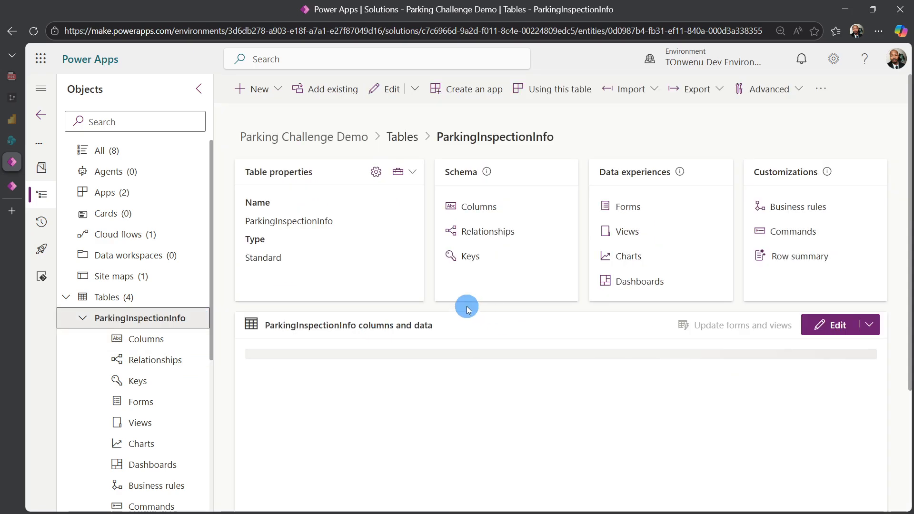
scroll(500, 302, down, 2)
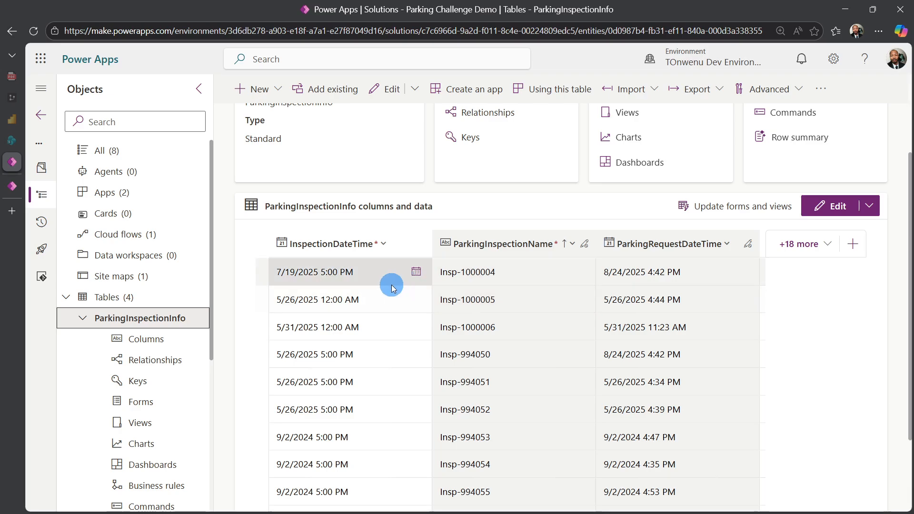
click(804, 244)
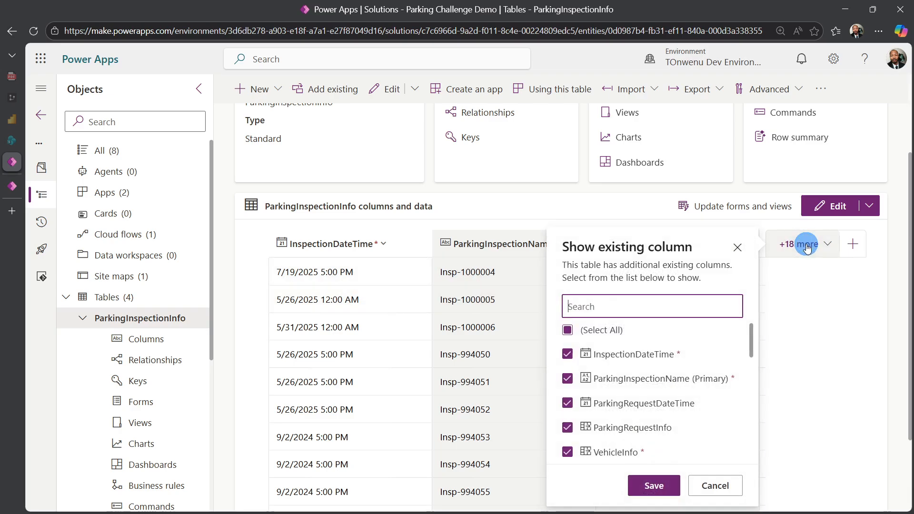
scroll(649, 382, down, 3)
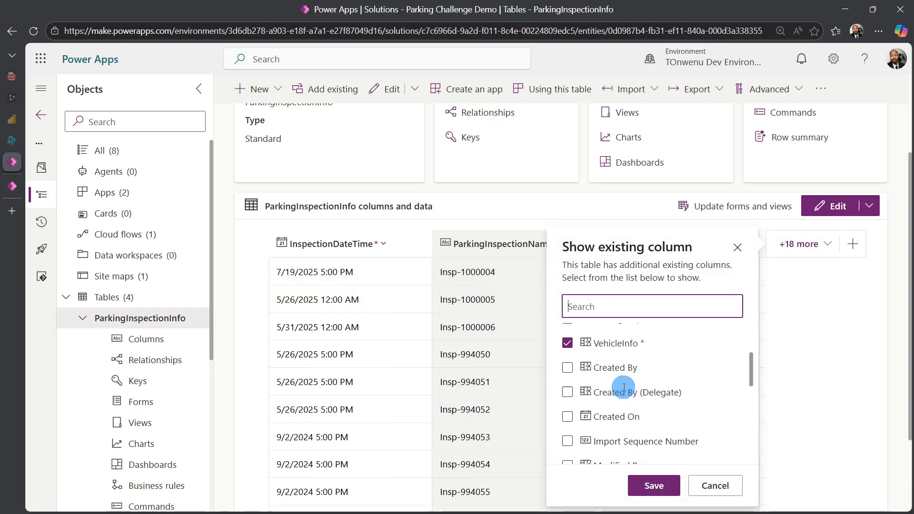
scroll(614, 403, up, 3)
click(810, 362)
scroll(724, 412, down, 1)
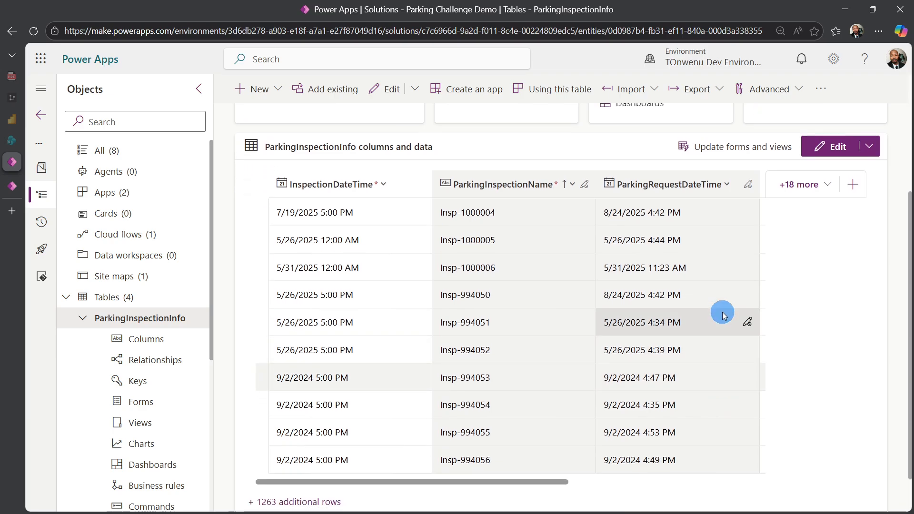
click(745, 187)
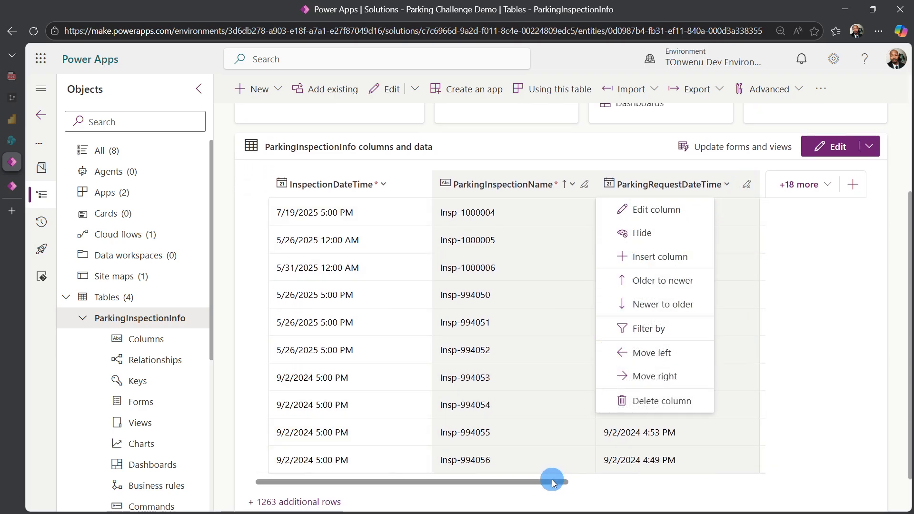
drag(552, 480, 775, 479)
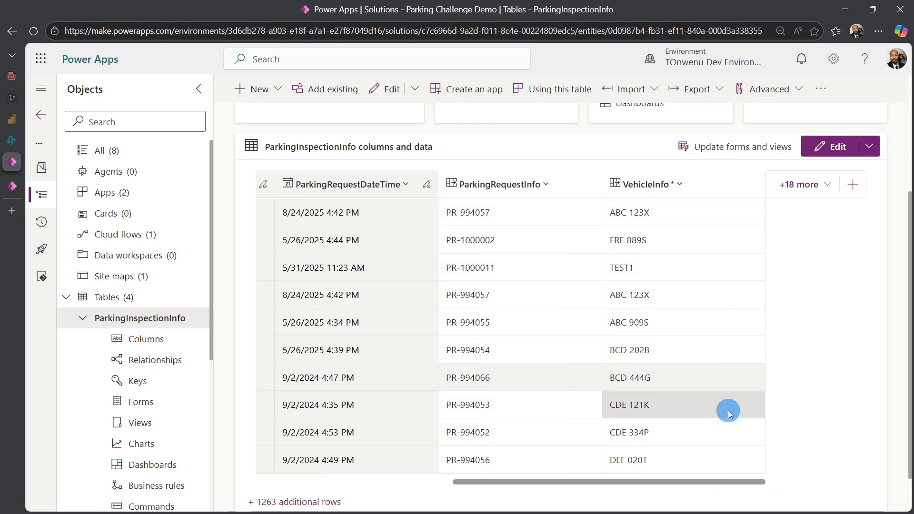
- Open the cr124_ ParkingInspectionInfo table's data and compare its ParkingRequestInfo and VehicleInfo columns with the app's ParkingInspectionInfos view
scroll(187, 373, down, 3)
scroll(187, 373, down, 1)
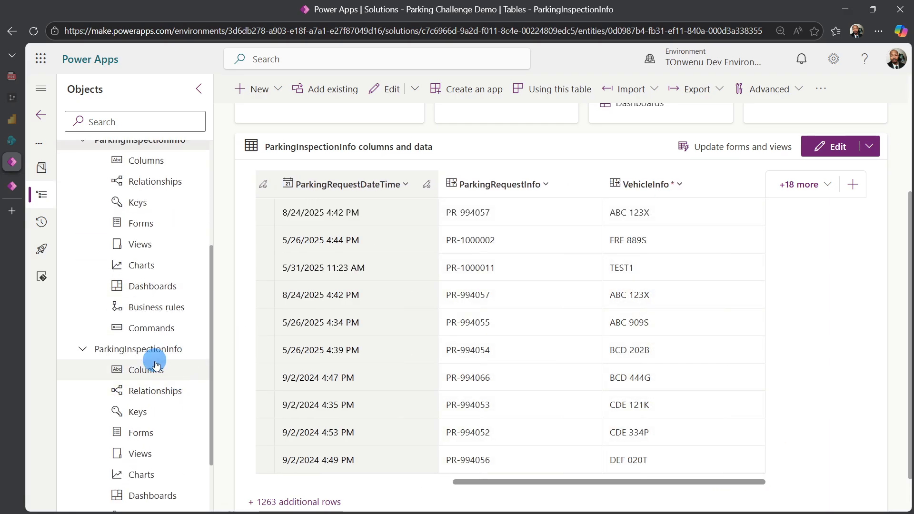
click(155, 355)
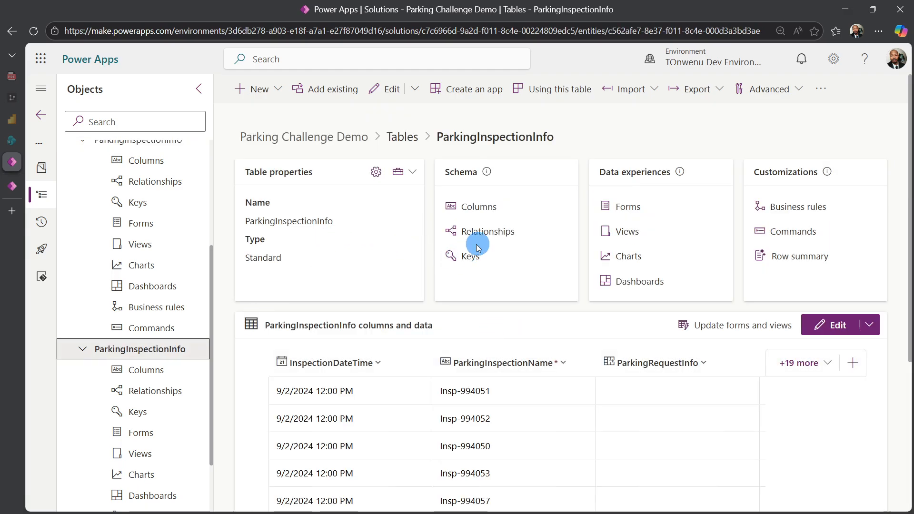
scroll(627, 319, down, 5)
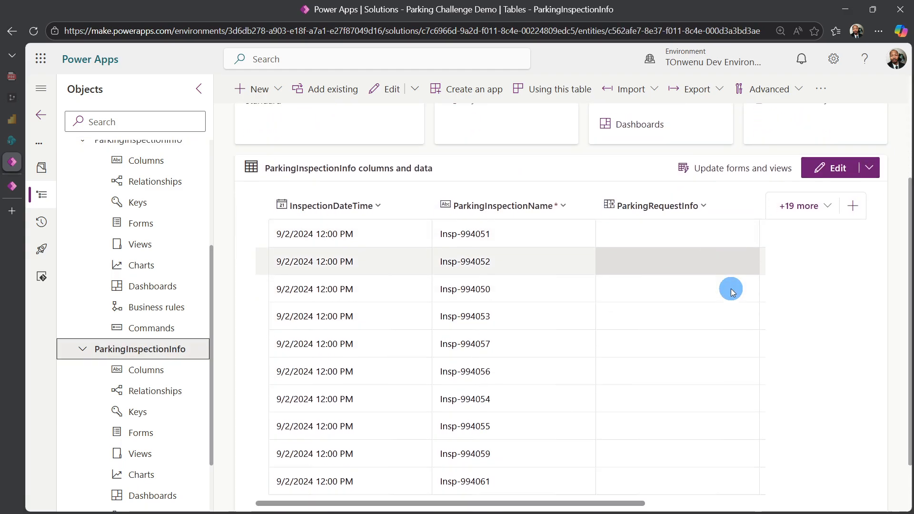
drag(631, 438, 789, 438)
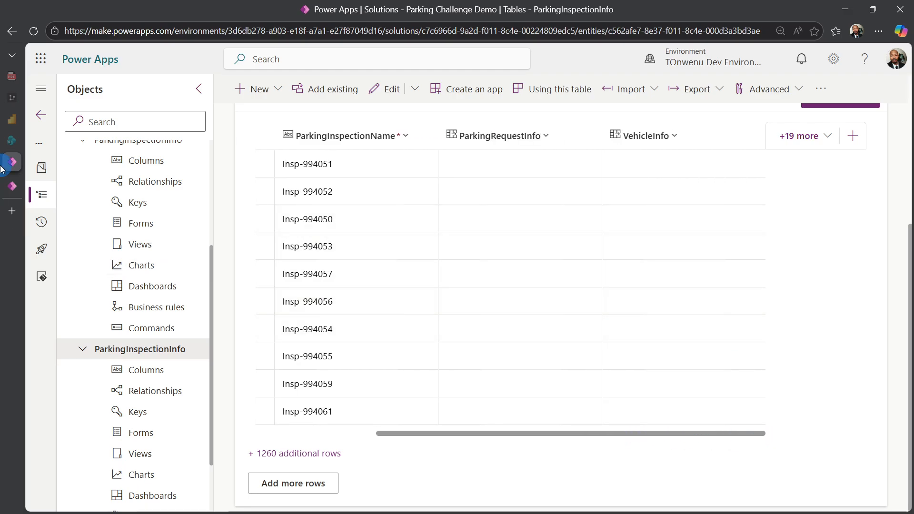
click(12, 187)
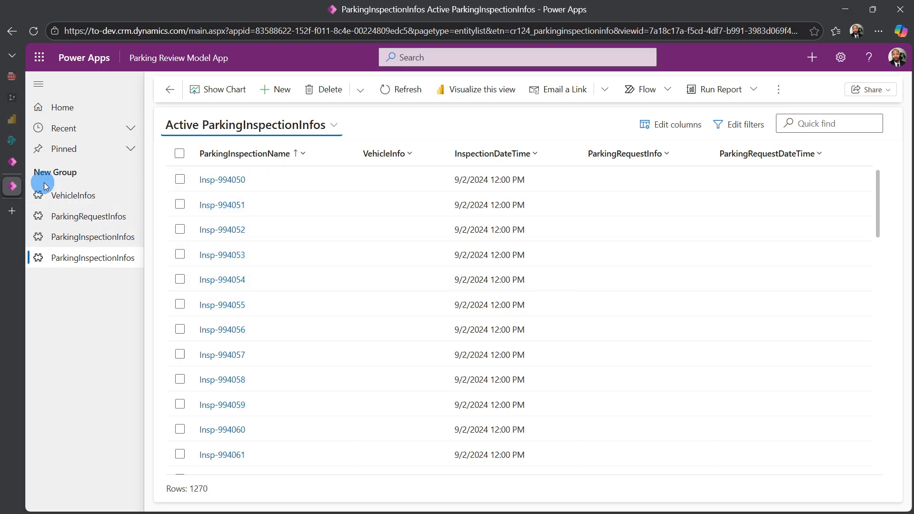
click(13, 161)
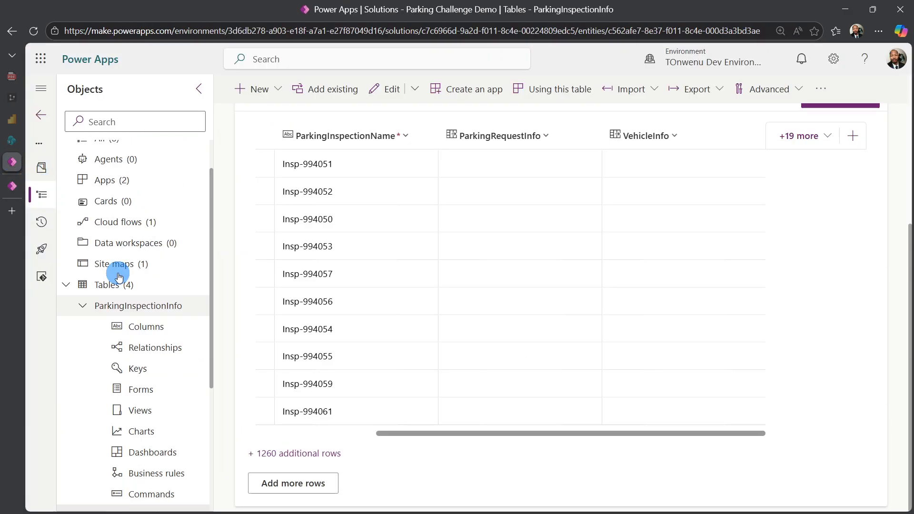
- Leave the solution and look through the custom tables in the environment for duplicates
click(41, 115)
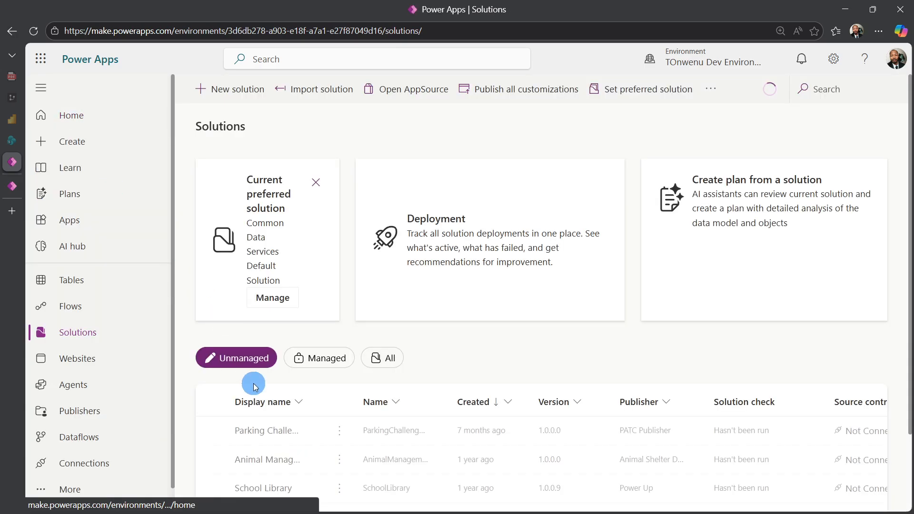
click(88, 280)
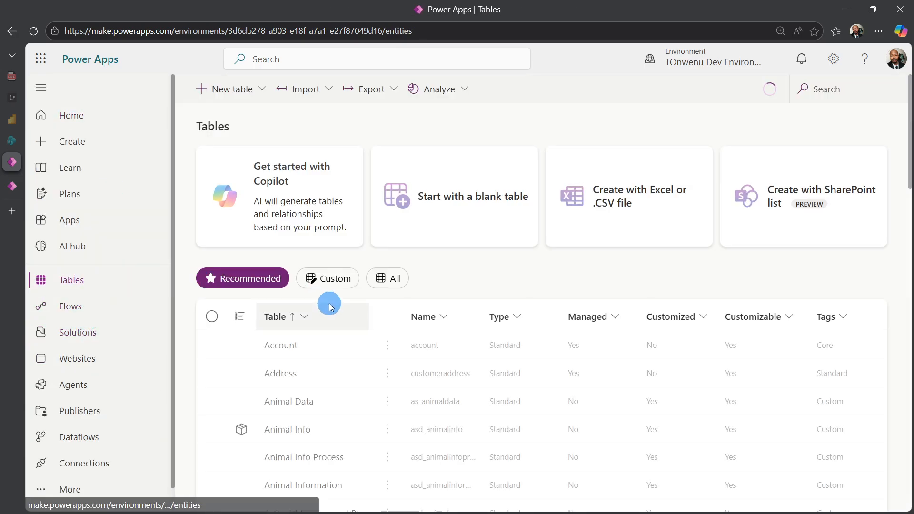
click(337, 286)
scroll(375, 332, down, 5)
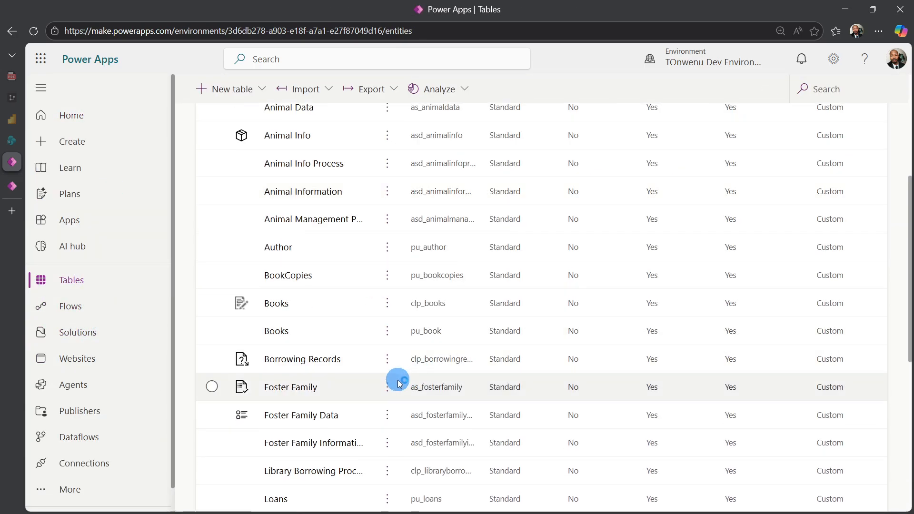
scroll(371, 360, up, 5)
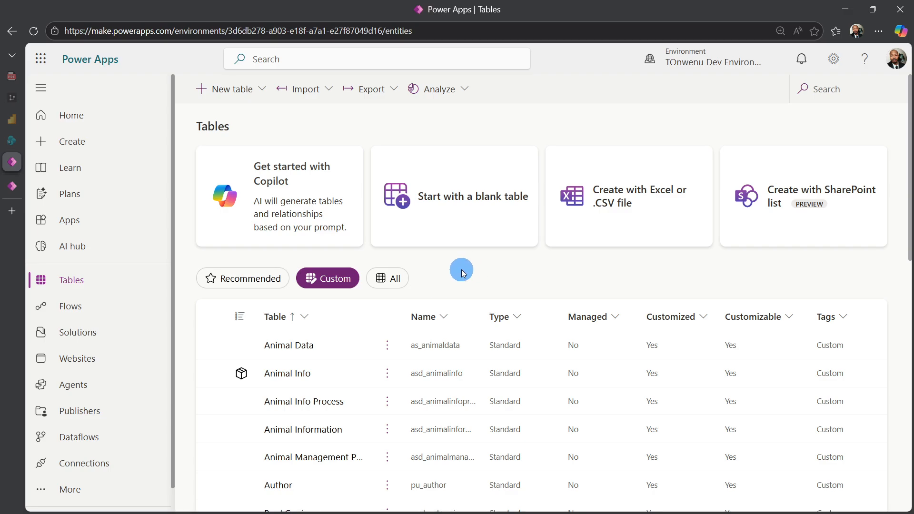
- Return to the environment's unmanaged solutions and open the Parking Challenge solution
click(78, 334)
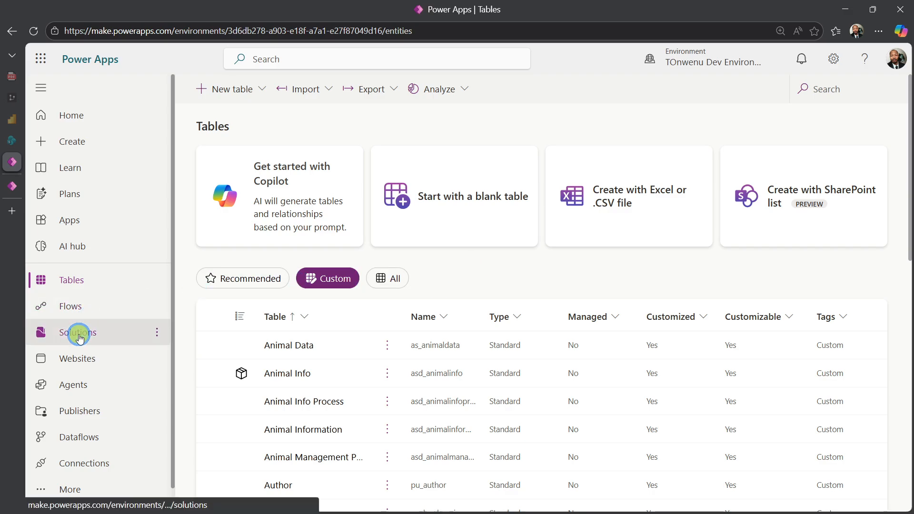
scroll(424, 281, down, 2)
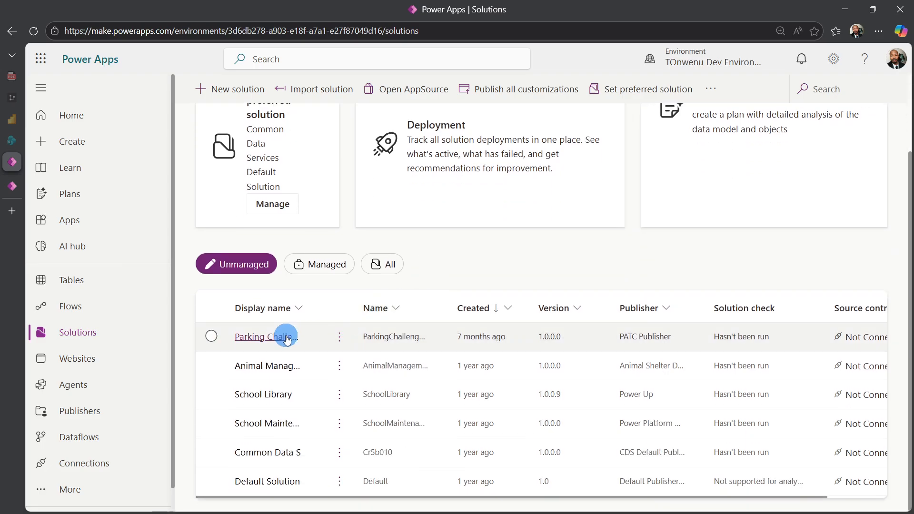
click(282, 337)
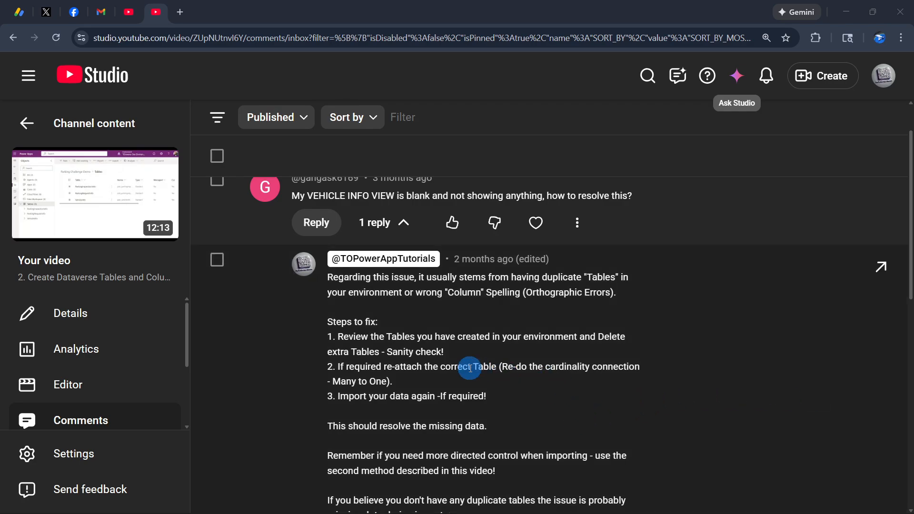
- Switch to YouTube Studio and read the channel's reply listing the steps to fix a blank VehicleInfo view
scroll(517, 353, down, 3)
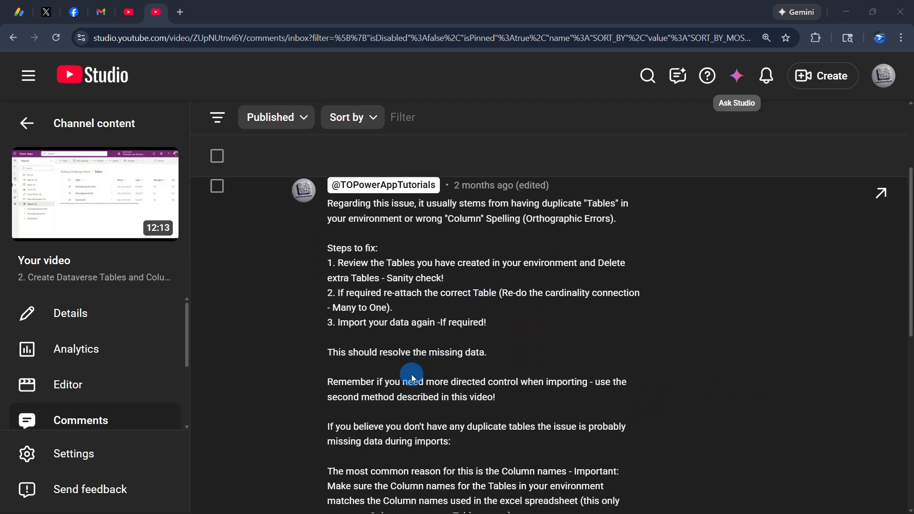
scroll(372, 371, up, 2)
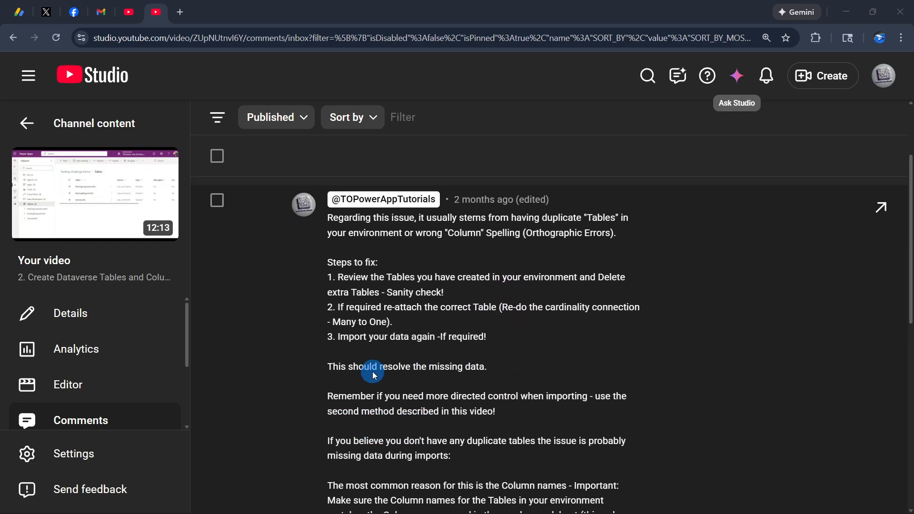
- Read the rest of the reply about matching column names to the spreadsheet, then return to the Parking Challenge Demo solution
scroll(372, 371, down, 4)
scroll(374, 376, down, 3)
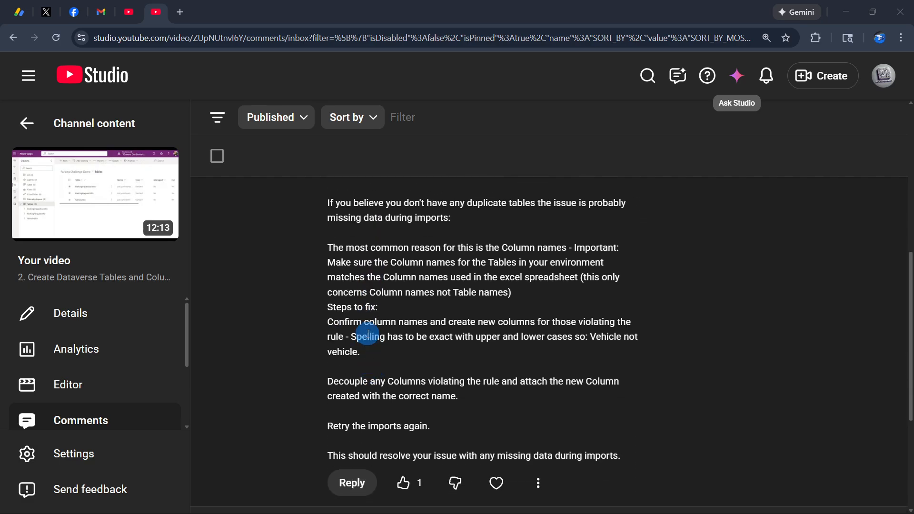
scroll(368, 334, up, 2)
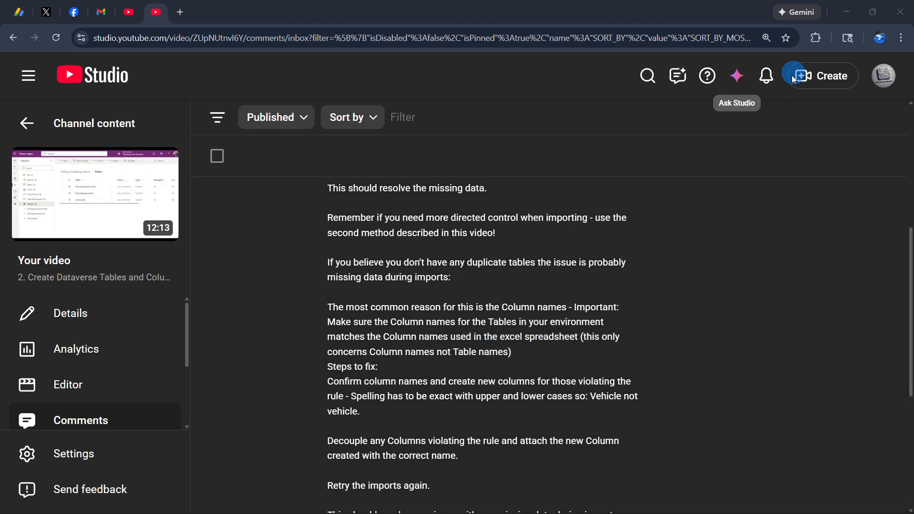
click(844, 15)
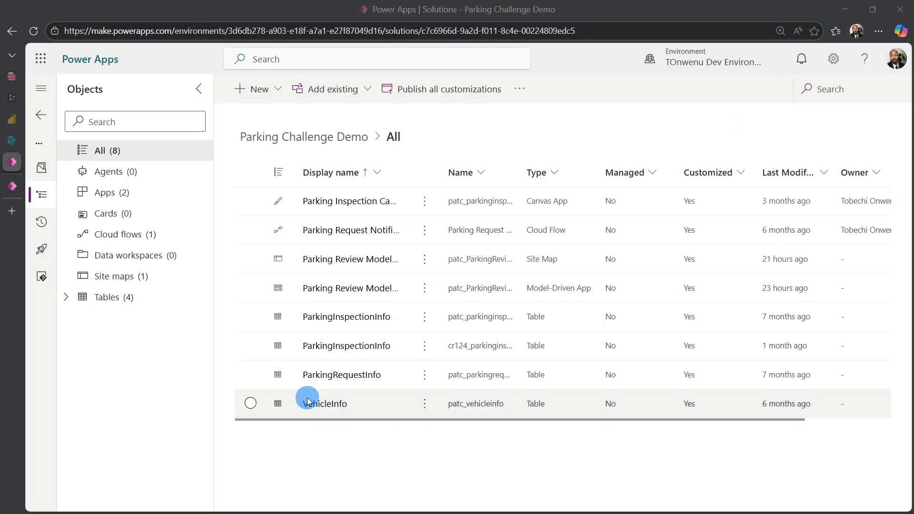
- Arrange the solution side by side with the Excel parking data workbook and collapse the solution's object list
click(333, 309)
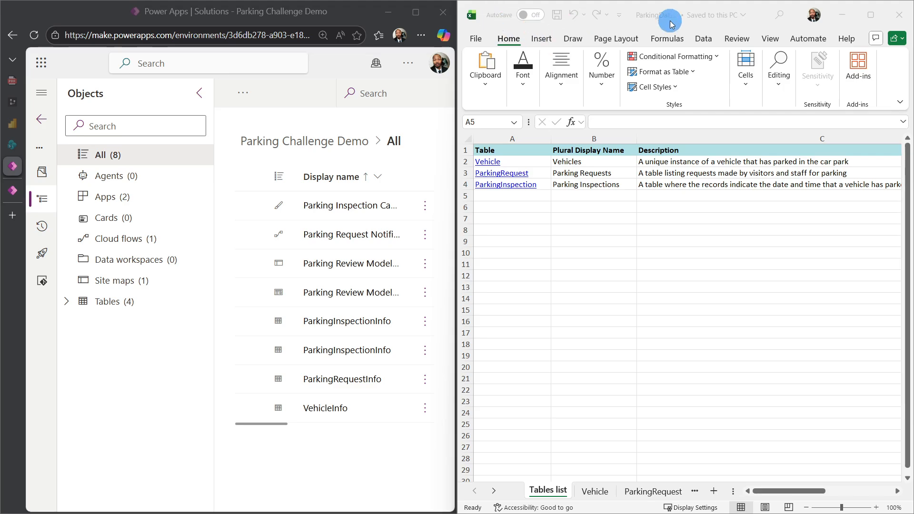
click(759, 24)
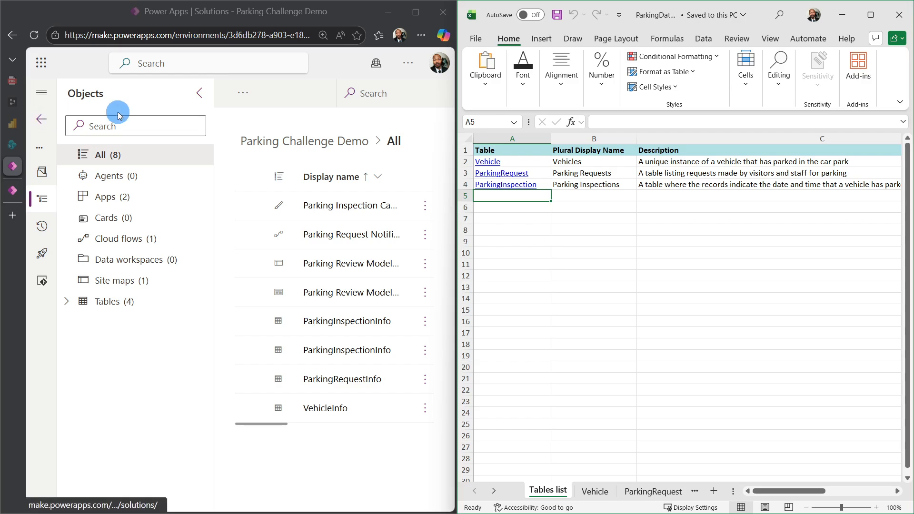
click(199, 93)
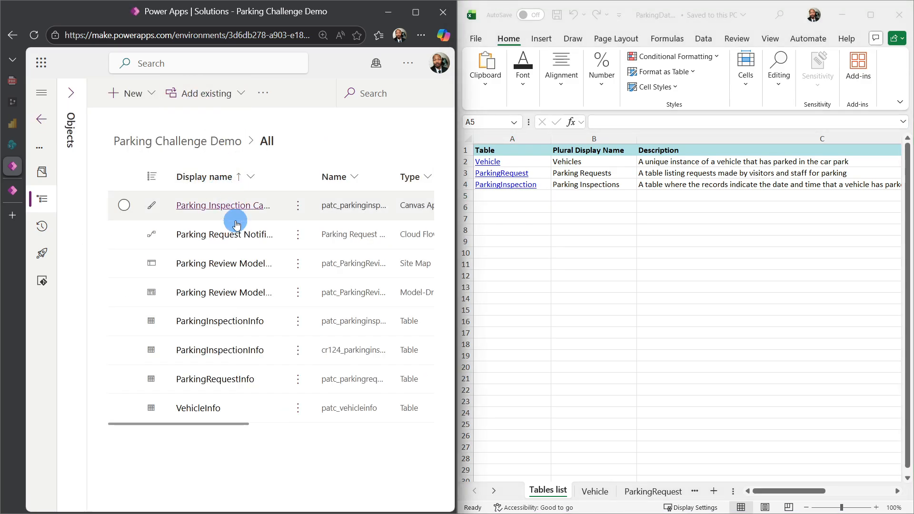
- Open the VehicleInfo table from the solution and list its columns
click(206, 410)
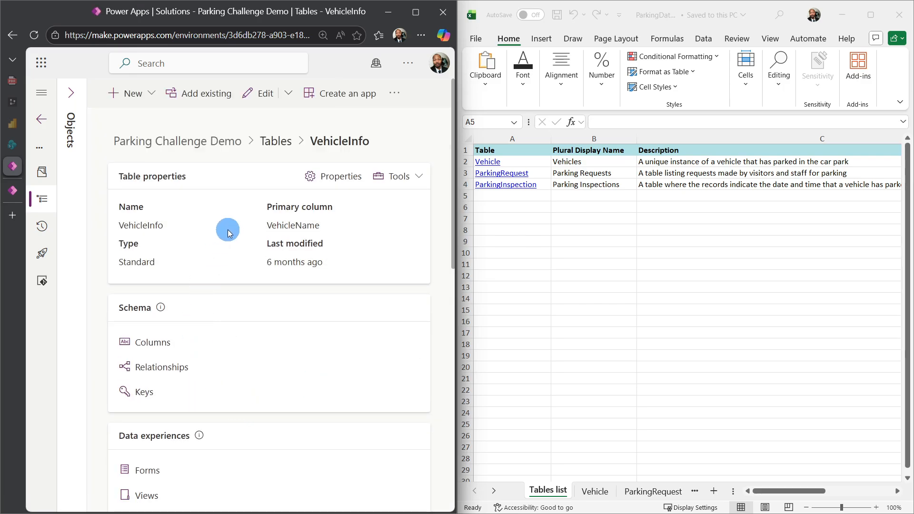
scroll(276, 283, down, 1)
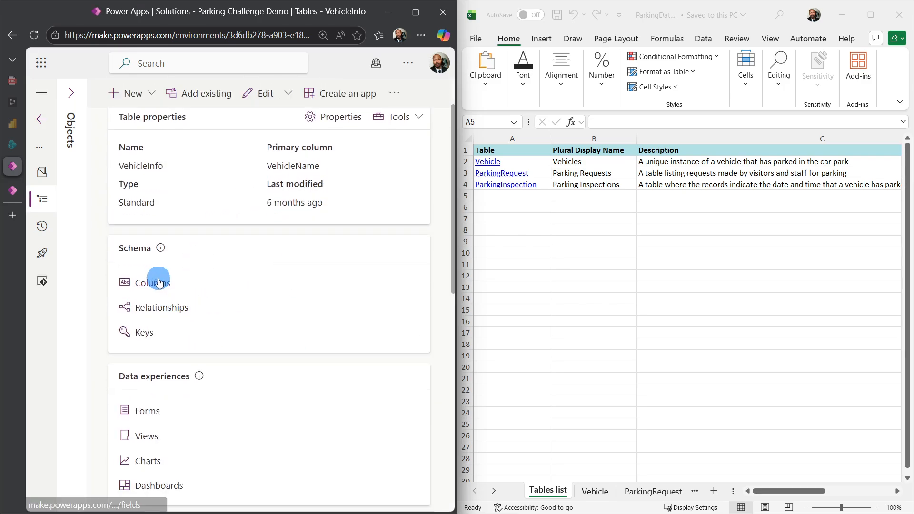
click(148, 327)
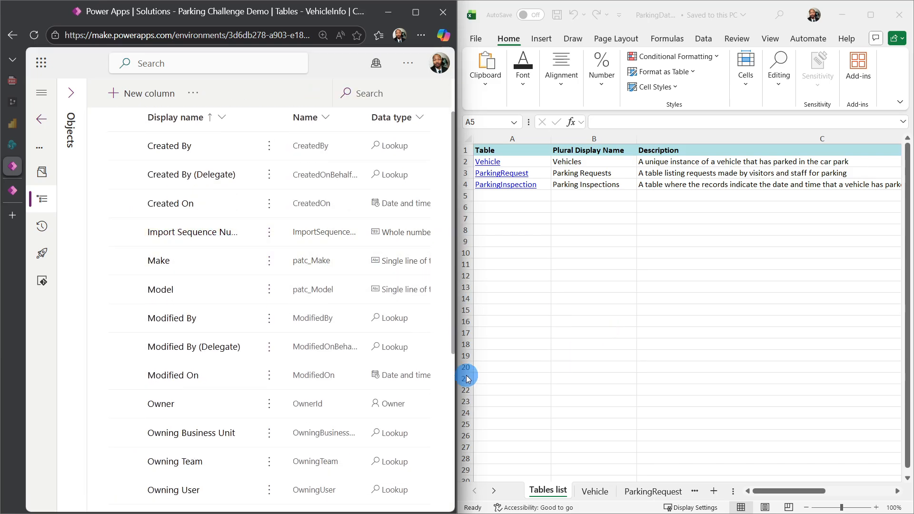
scroll(244, 360, down, 1)
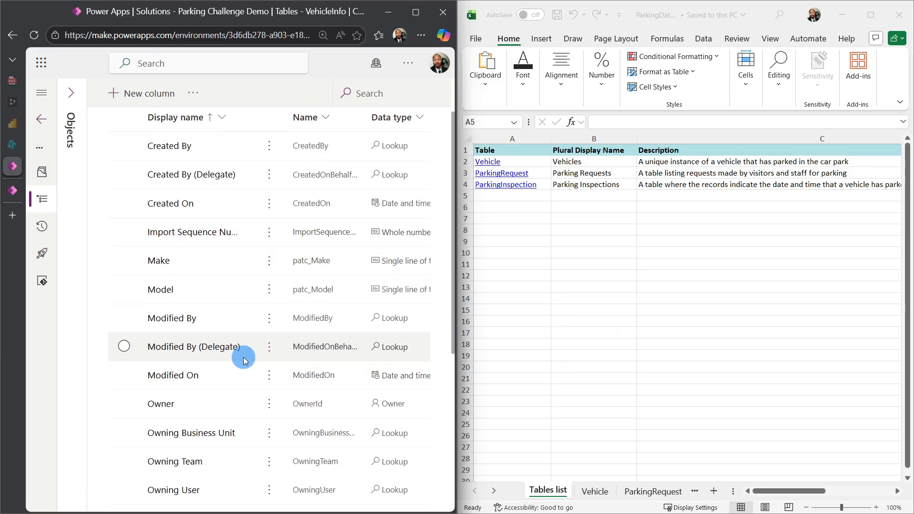
- In the Excel workbook, show the Vehicle sheet's Display Name column and enlarge the sheet to 130%
click(589, 495)
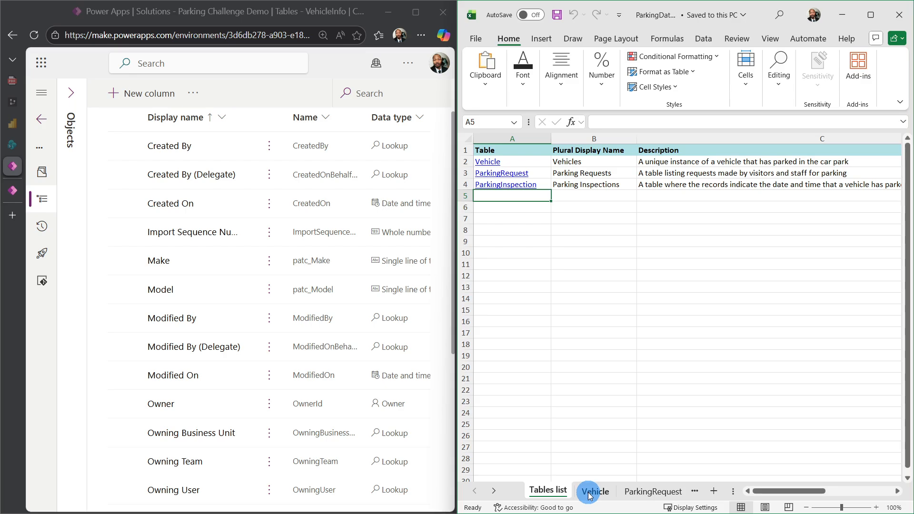
click(589, 495)
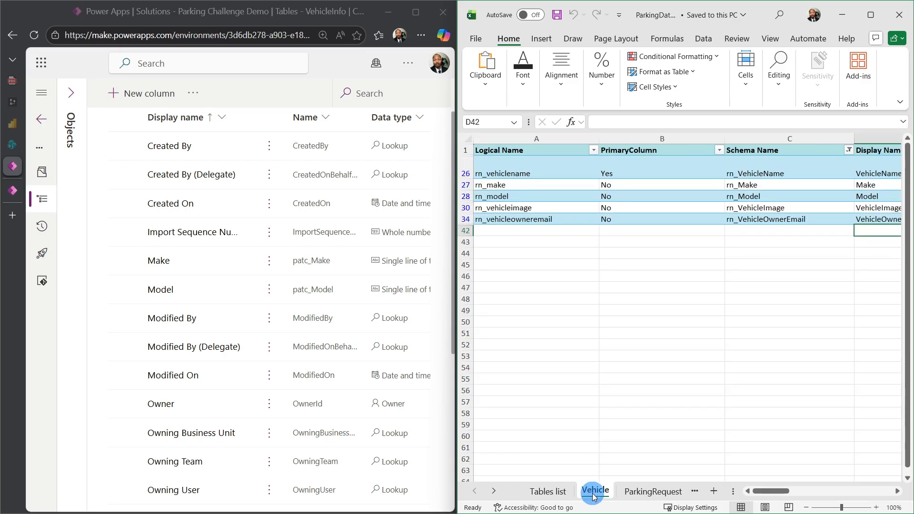
drag(781, 495, 810, 494)
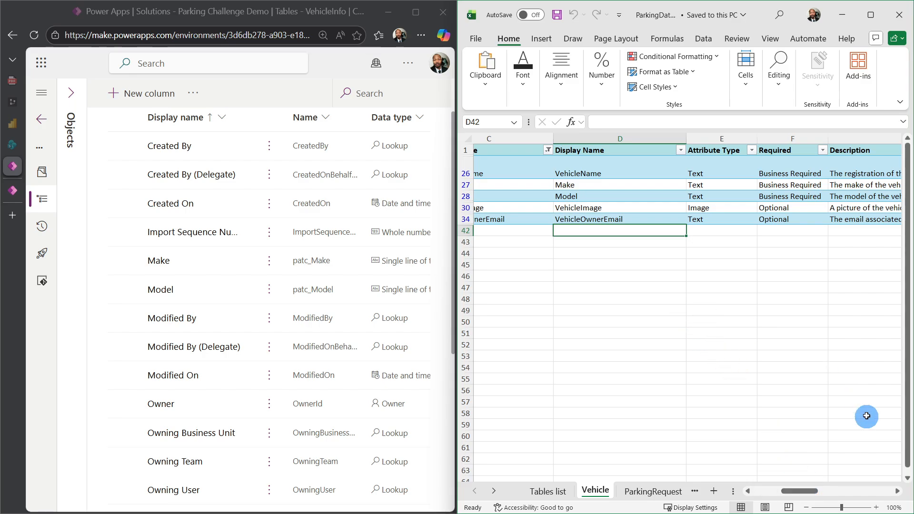
click(879, 508)
click(878, 507)
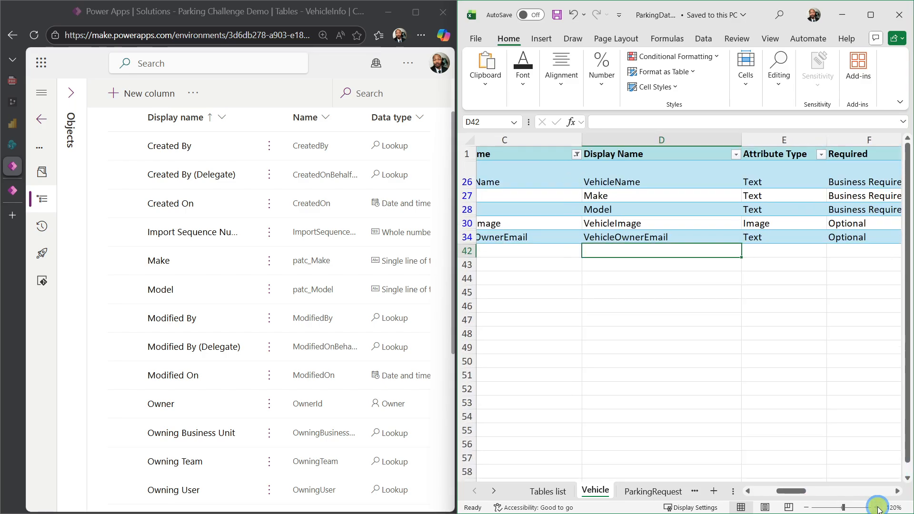
click(878, 507)
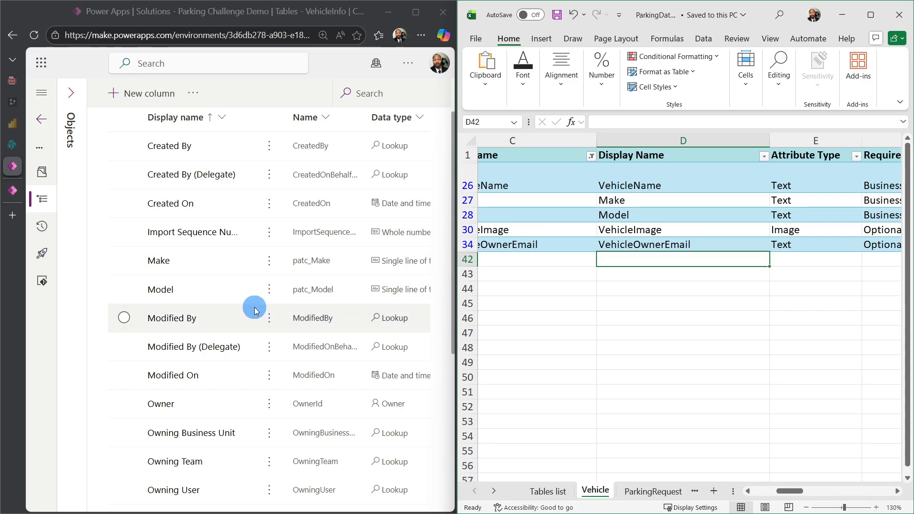
- Compare the VehicleInfo table's column names with the display names listed on the Vehicle sheet
scroll(253, 307, down, 4)
scroll(255, 312, down, 2)
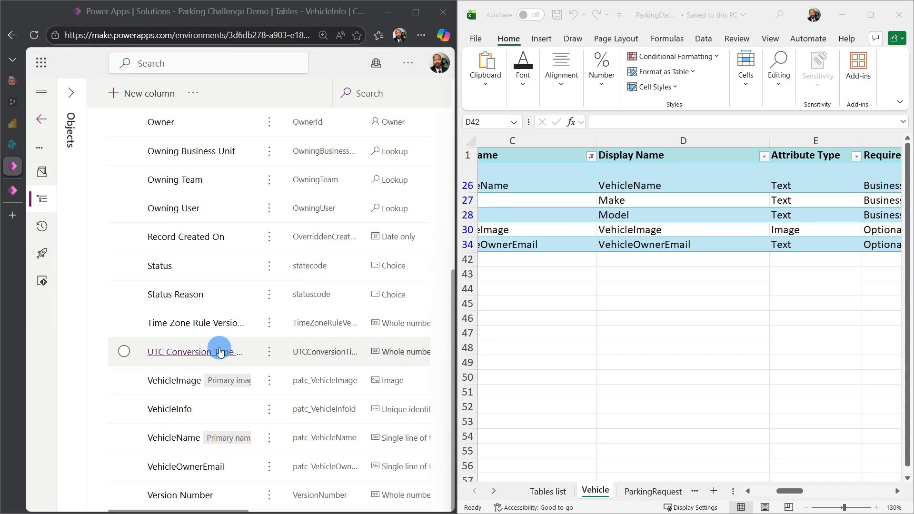
scroll(219, 350, up, 5)
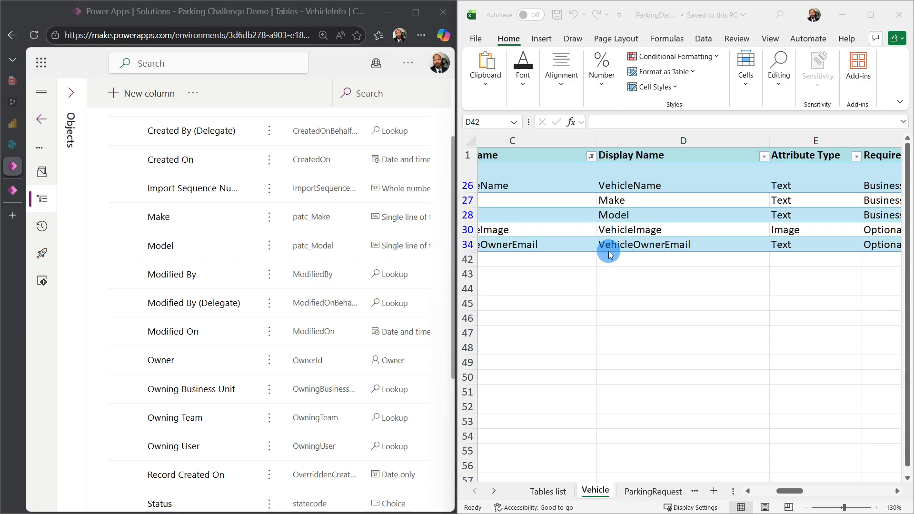
click(663, 247)
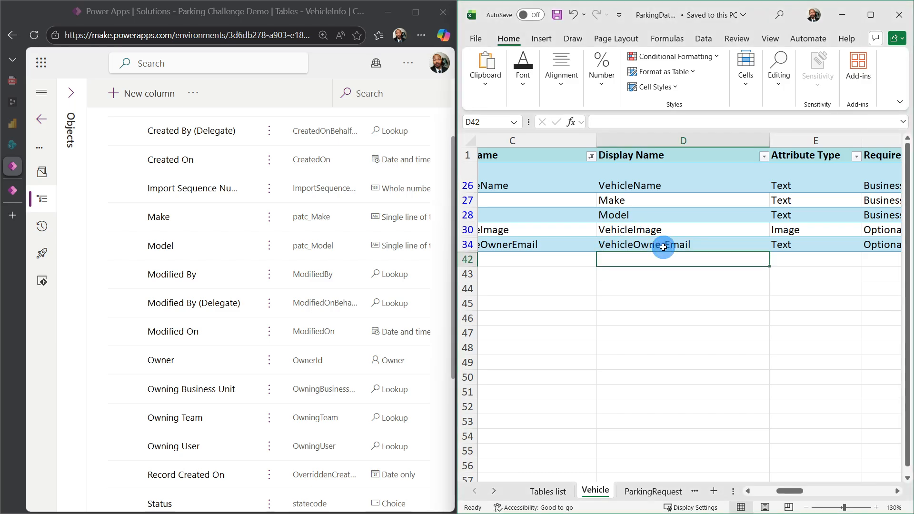
scroll(213, 332, up, 3)
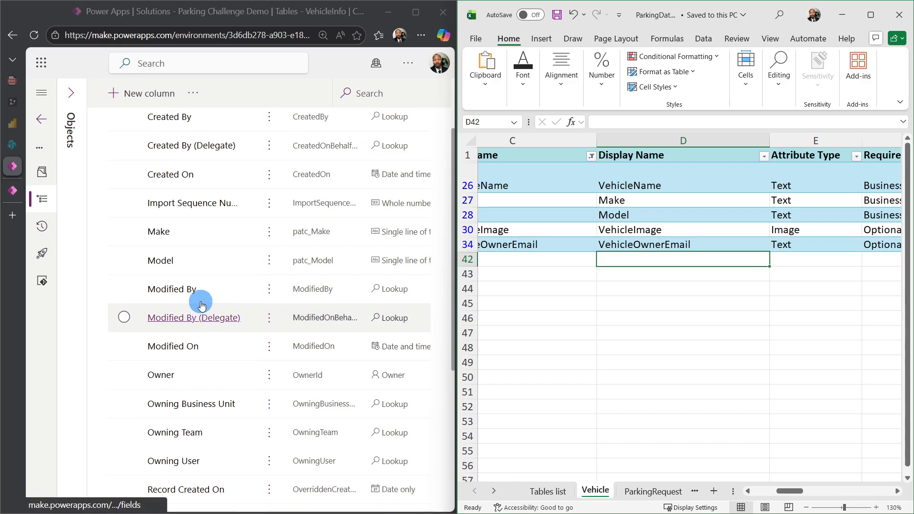
scroll(235, 288, down, 3)
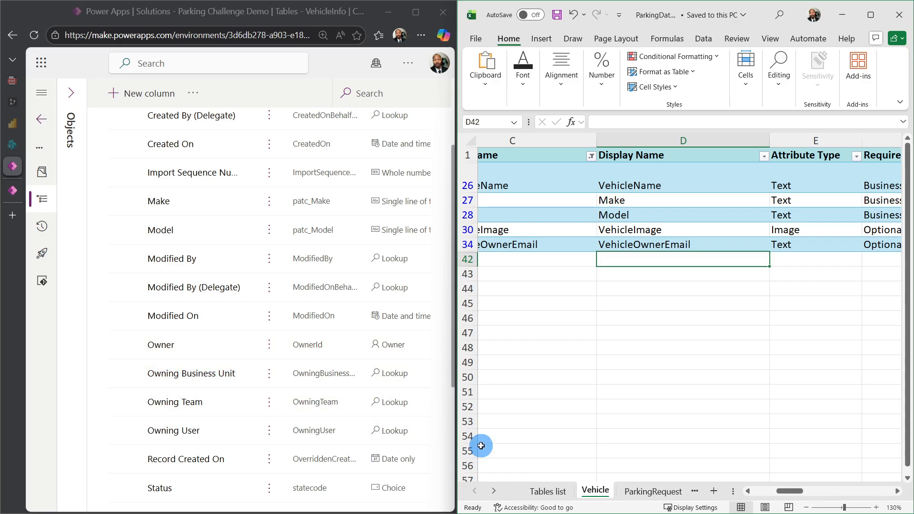
- Show the Display Name column of the workbook's ParkingRequest sheet and enlarge the sheet to 130%
click(633, 492)
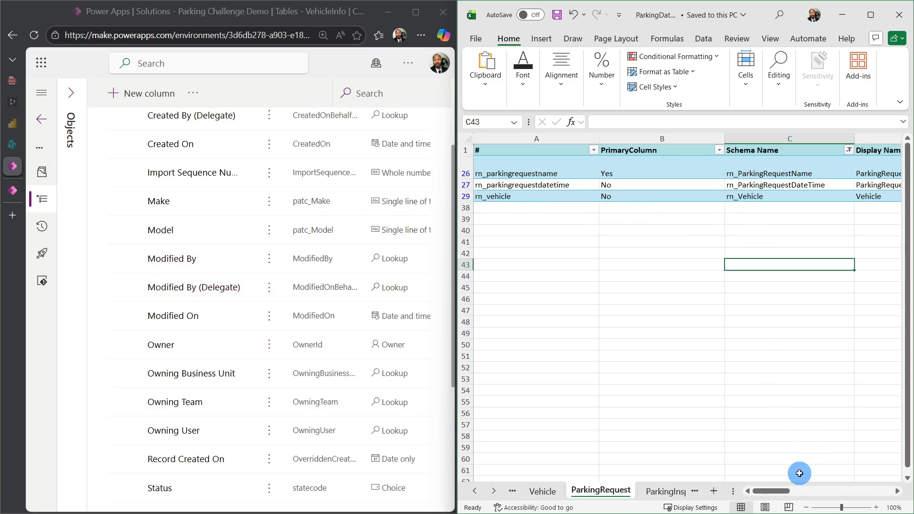
drag(785, 497, 811, 490)
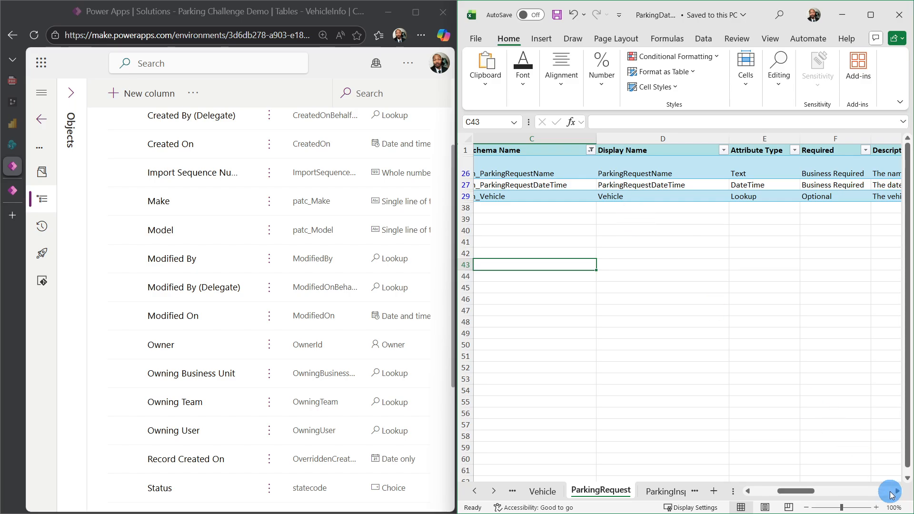
click(877, 507)
click(877, 508)
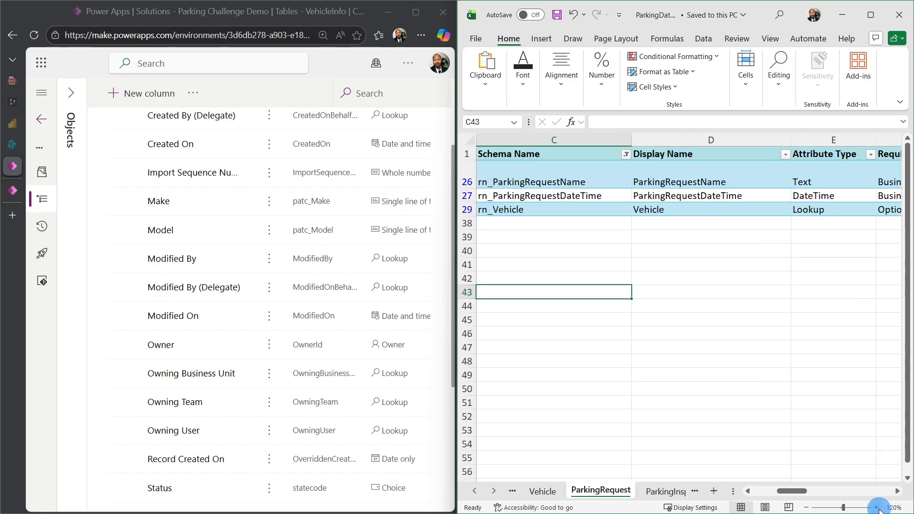
click(877, 507)
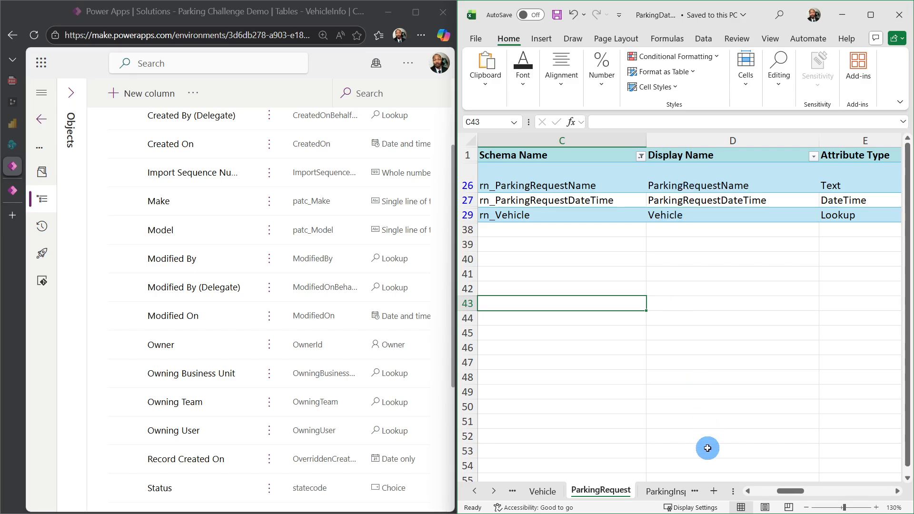
- Return to the solution's tables and open the column list of the ParkingRequestInfo table
scroll(130, 301, up, 3)
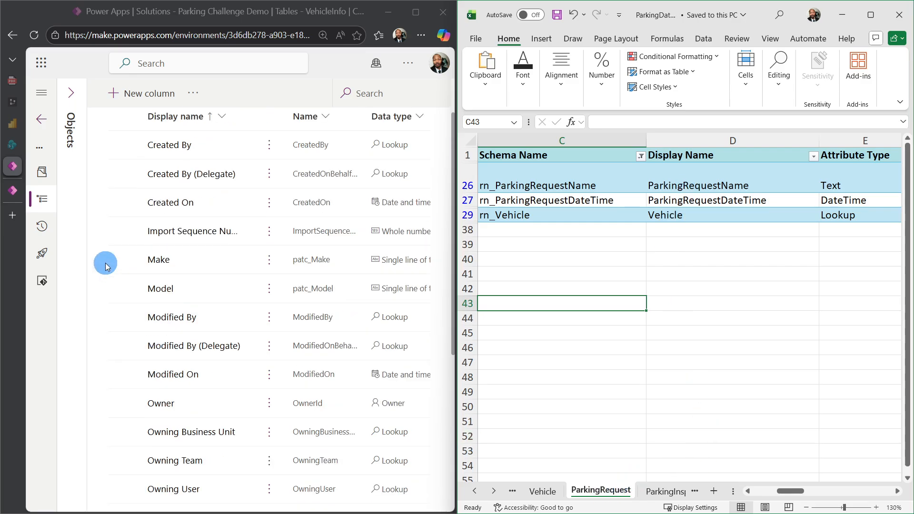
click(159, 141)
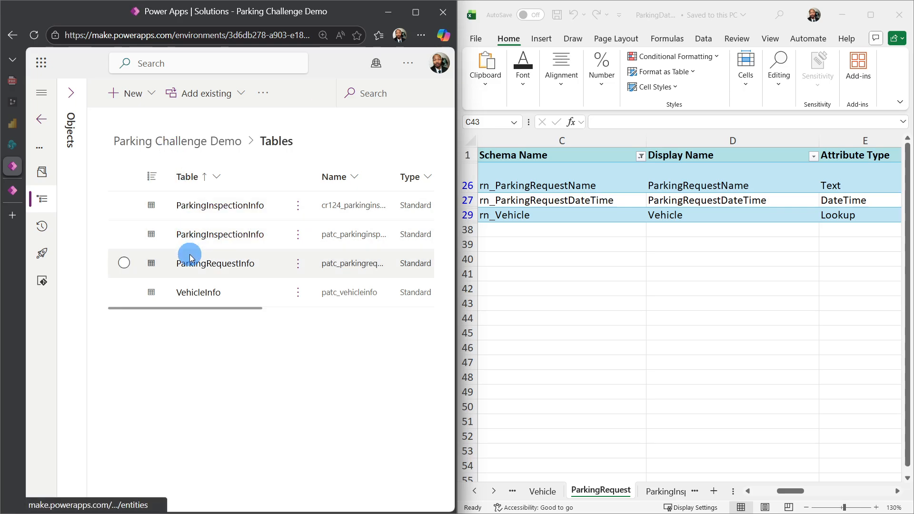
click(191, 266)
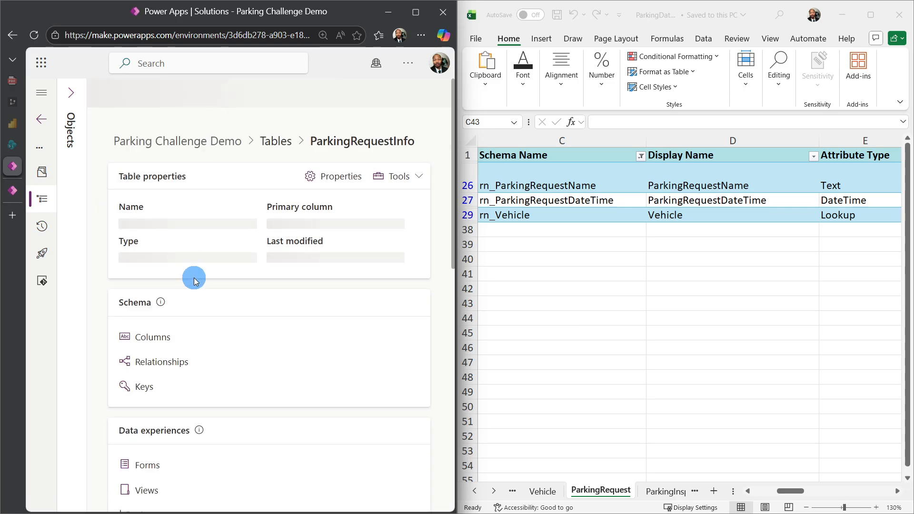
click(171, 343)
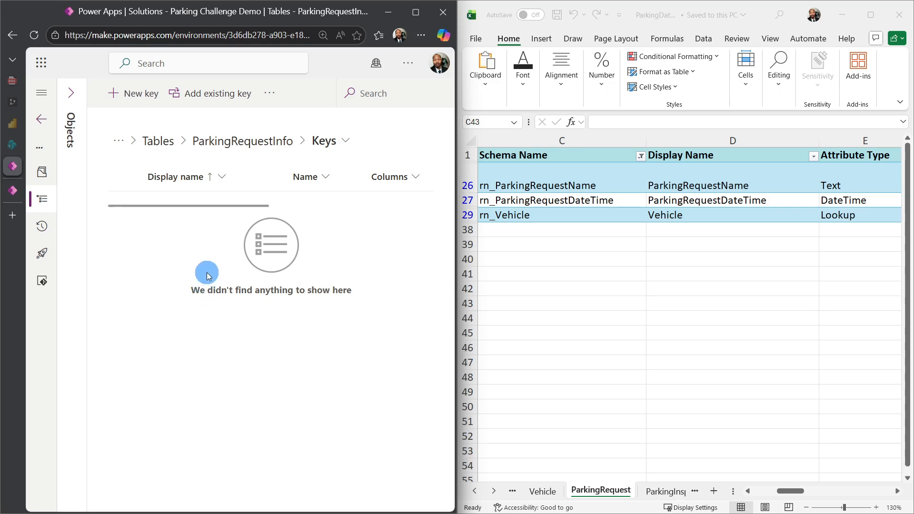
click(317, 143)
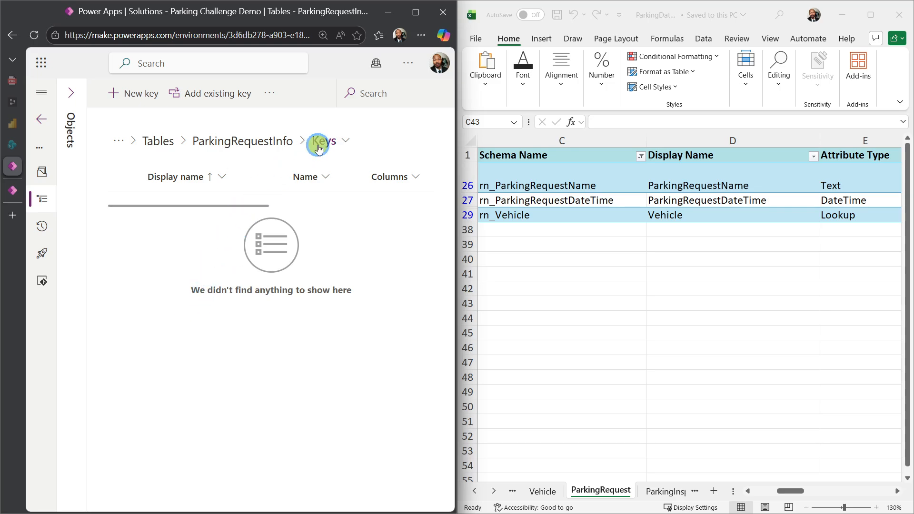
click(335, 192)
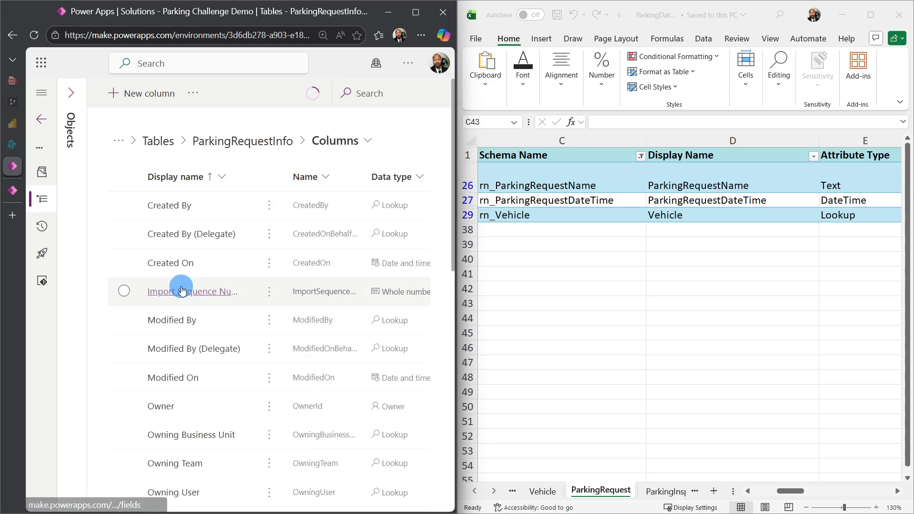
- Compare the ParkingRequestInfo table's column names with the display names on the ParkingRequest sheet
scroll(204, 305, down, 4)
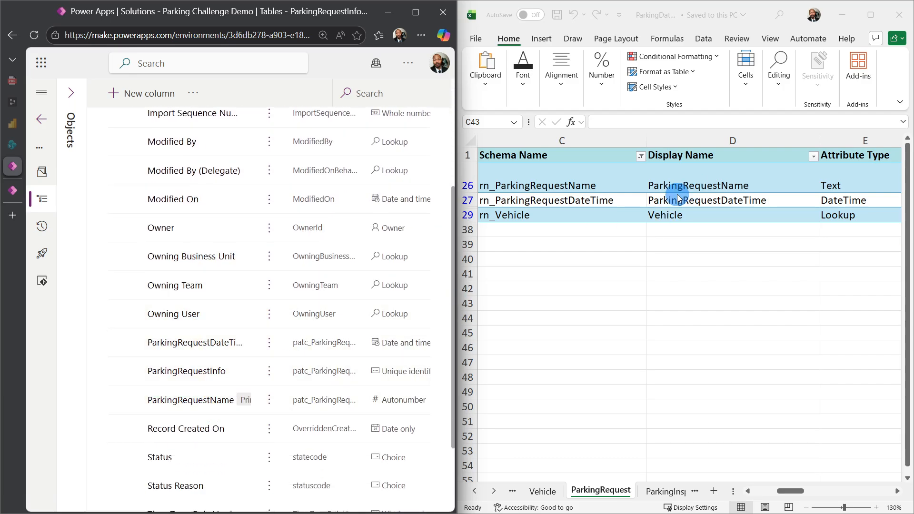
scroll(194, 364, down, 1)
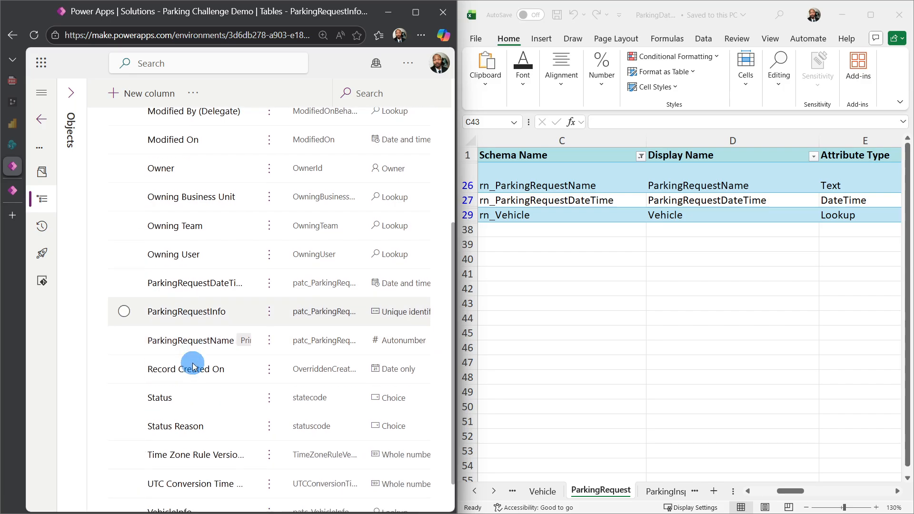
scroll(194, 367, down, 1)
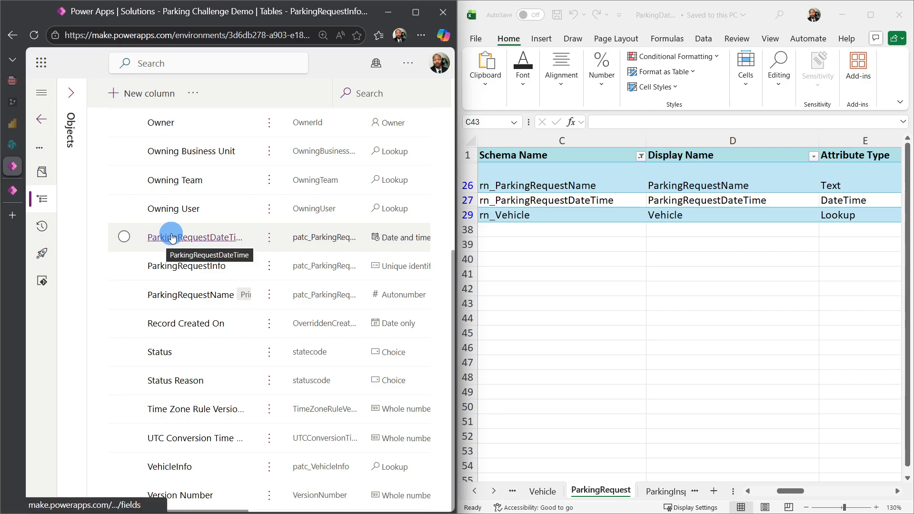
- Maximize the Power Apps window and expand the solution's object list again
click(416, 12)
scroll(259, 312, up, 6)
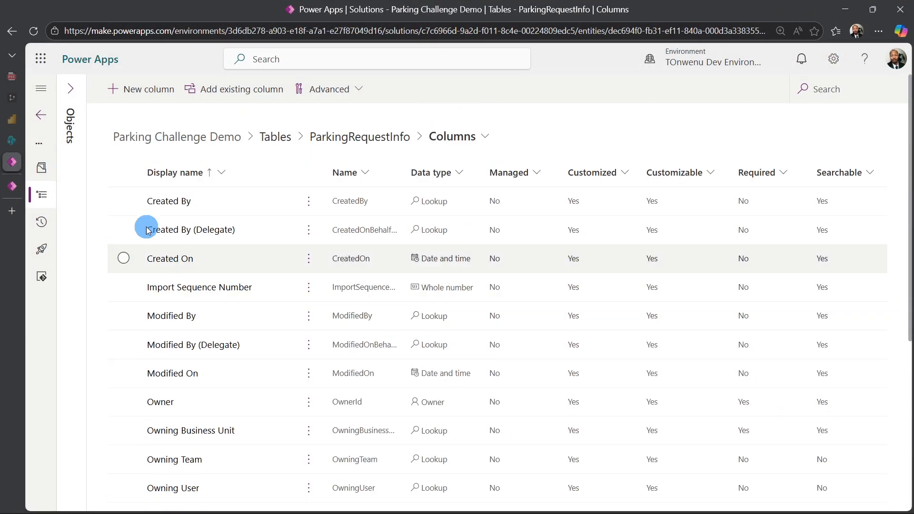
click(75, 90)
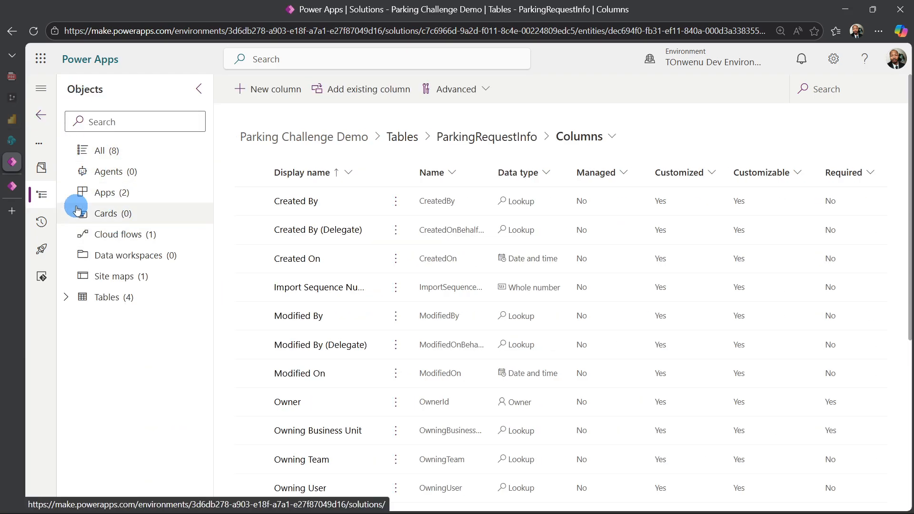
- Open the VehicleInfo table's column list from the solution's tables and review its display names
click(98, 298)
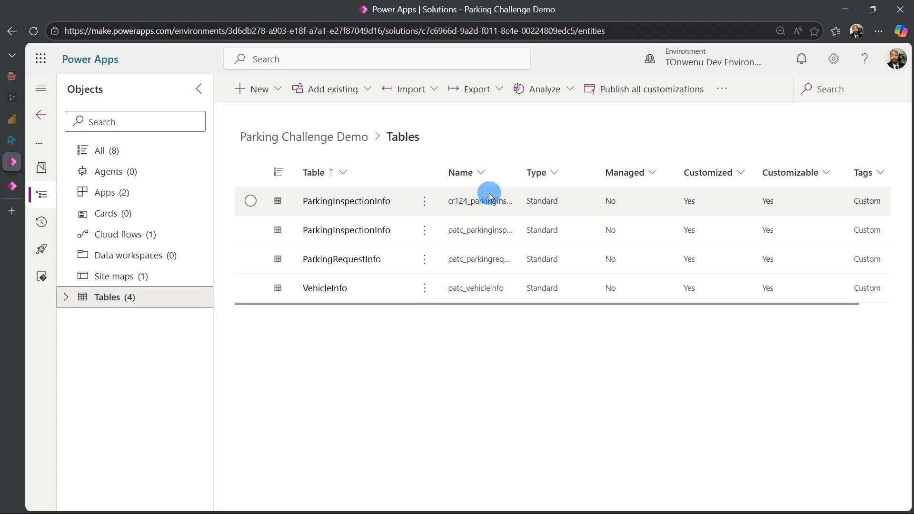
click(336, 288)
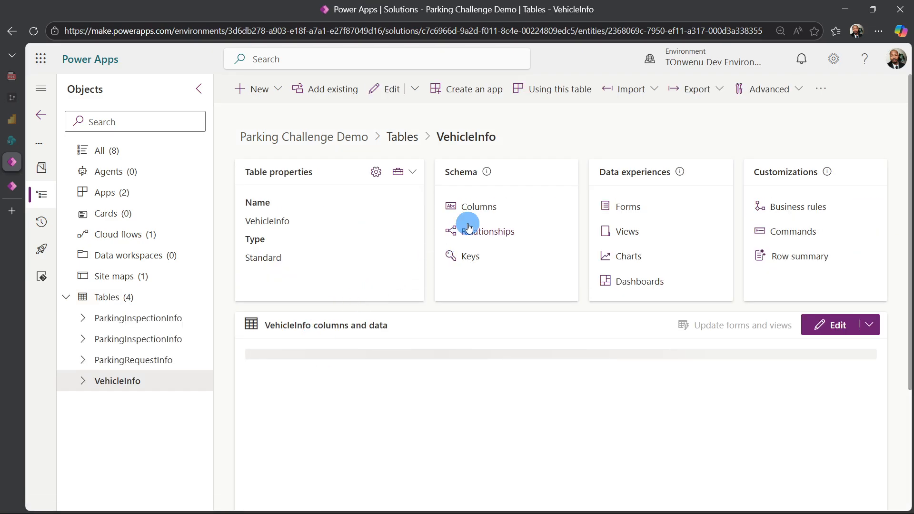
click(476, 209)
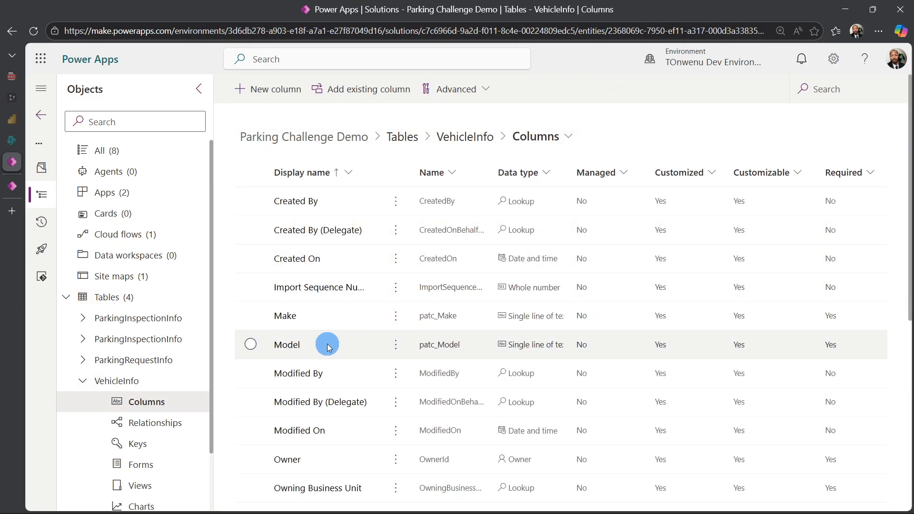
scroll(328, 347, down, 2)
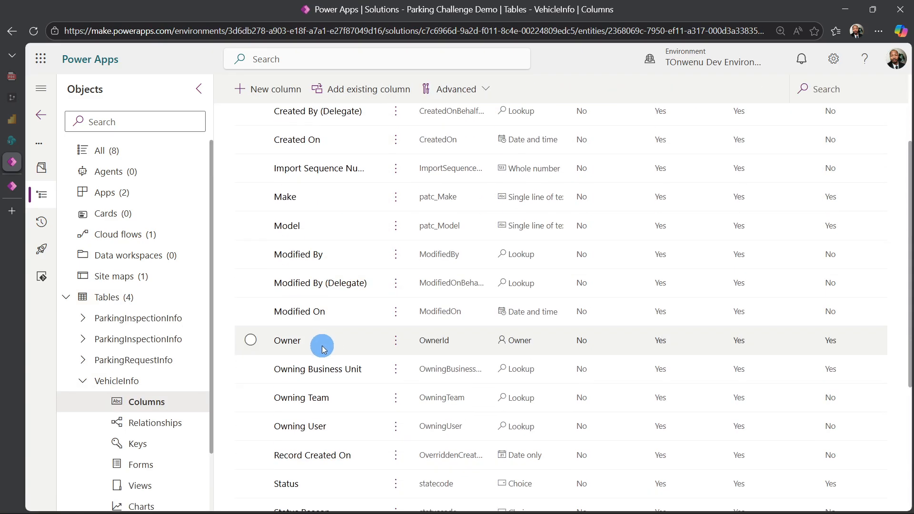
scroll(323, 351, down, 2)
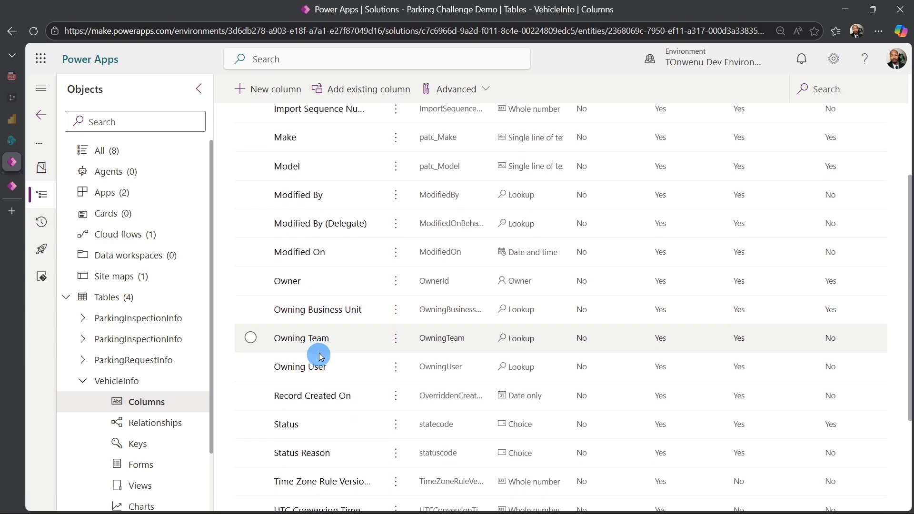
scroll(306, 396, down, 4)
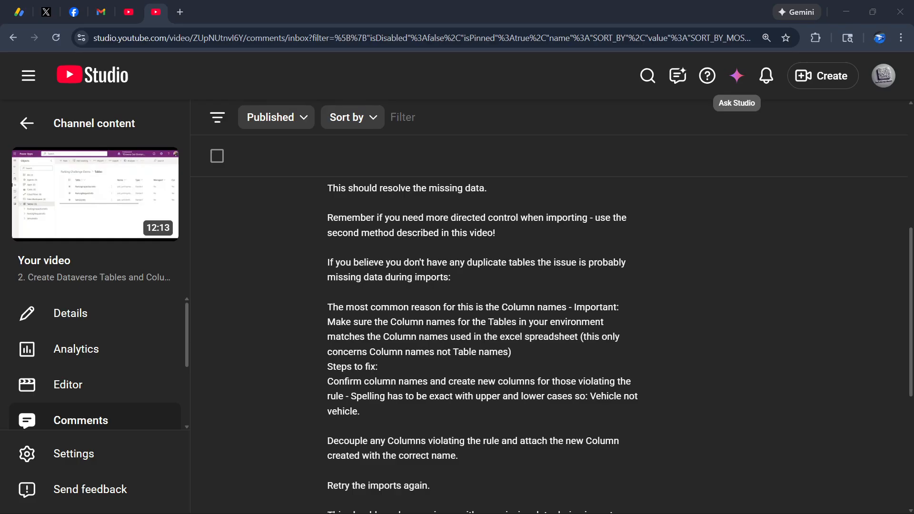
- In YouTube Studio, review the channel's comment reply on fixing duplicate tables and mismatched column names
scroll(483, 293, down, 3)
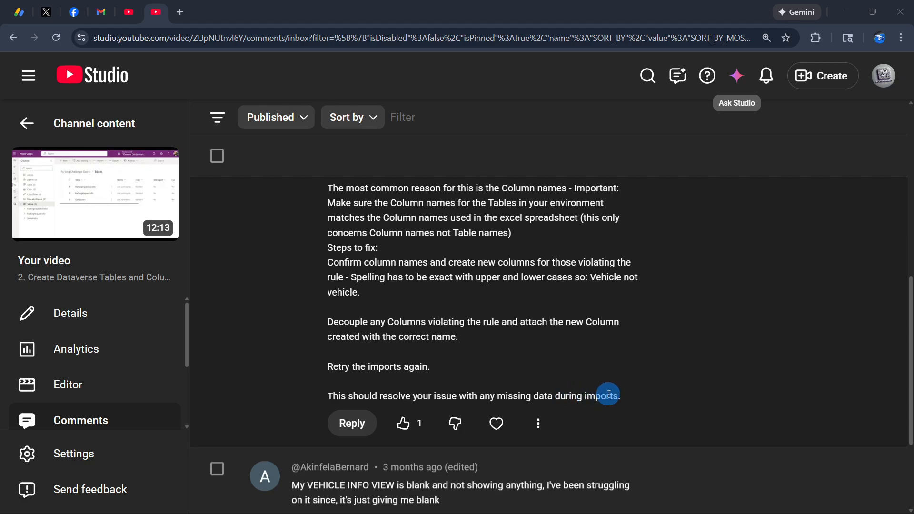
scroll(521, 384, up, 7)
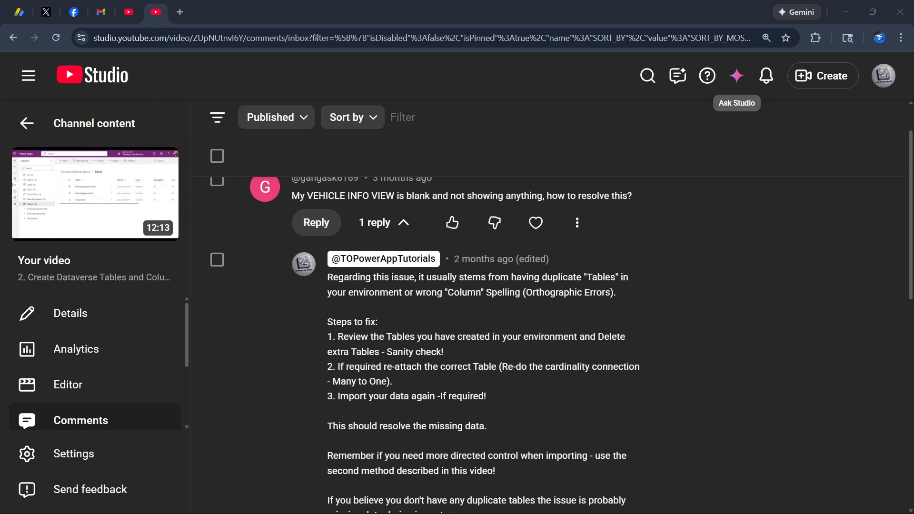
click(751, 103)
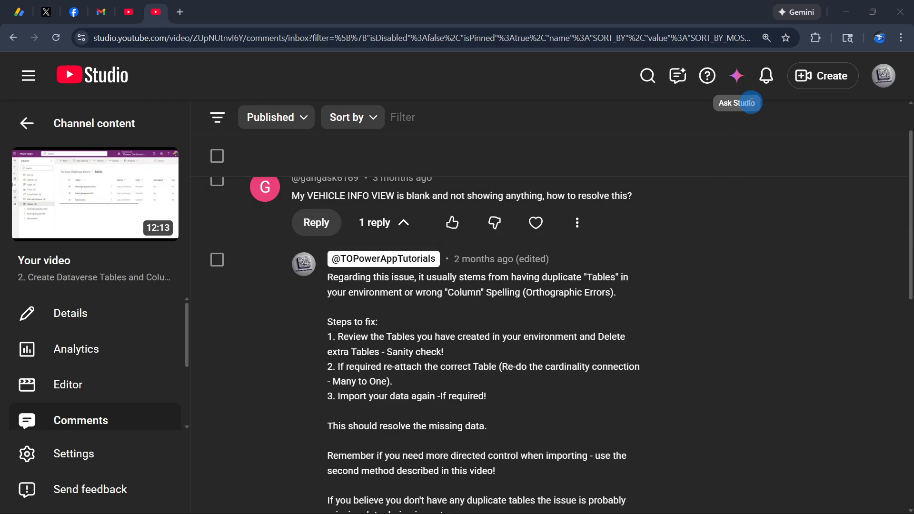
- Switch back to Power Apps, collapse the VehicleInfo table in the object tree and return to the start of its column list
click(838, 11)
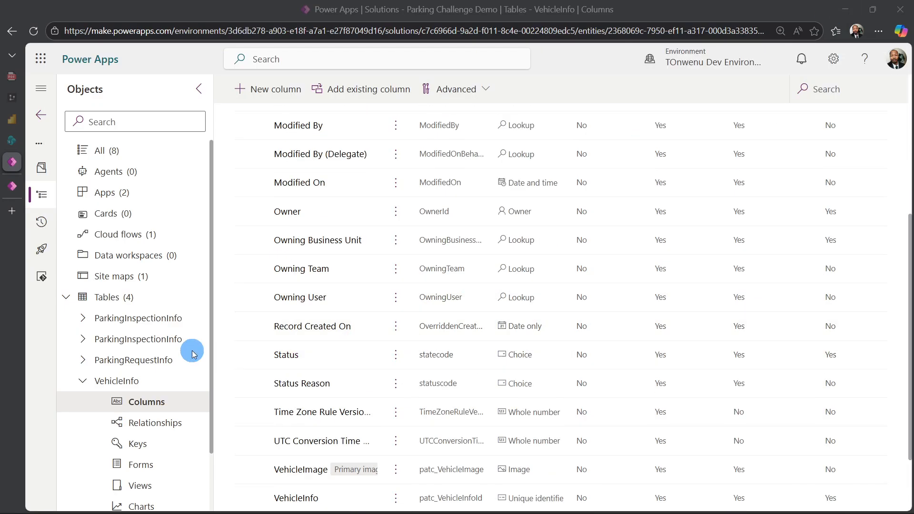
click(85, 382)
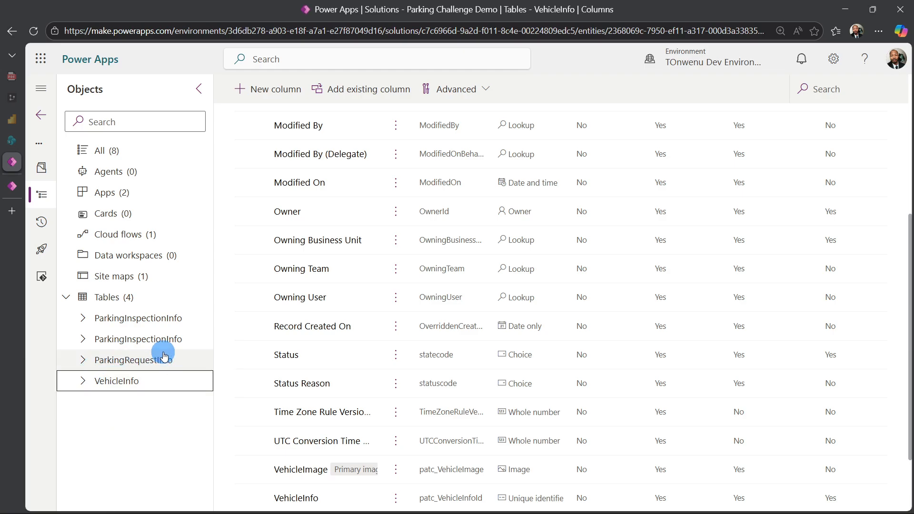
scroll(228, 336, up, 5)
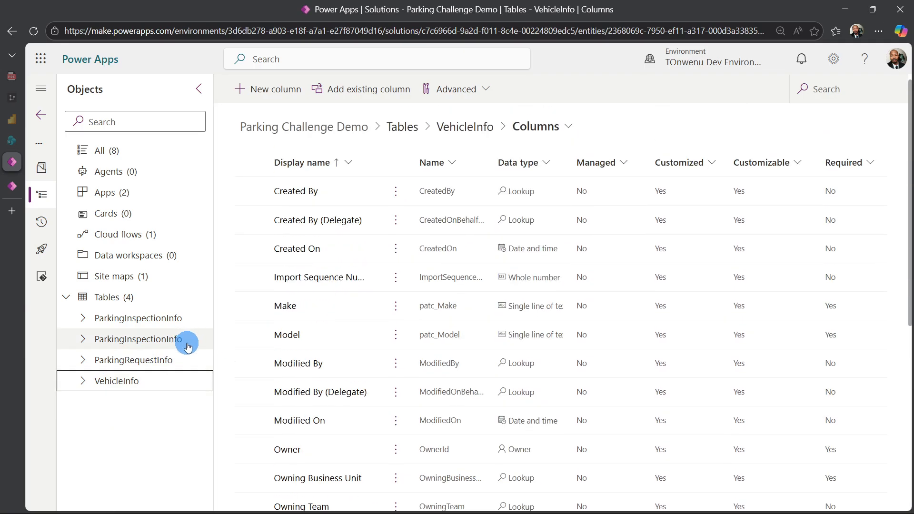